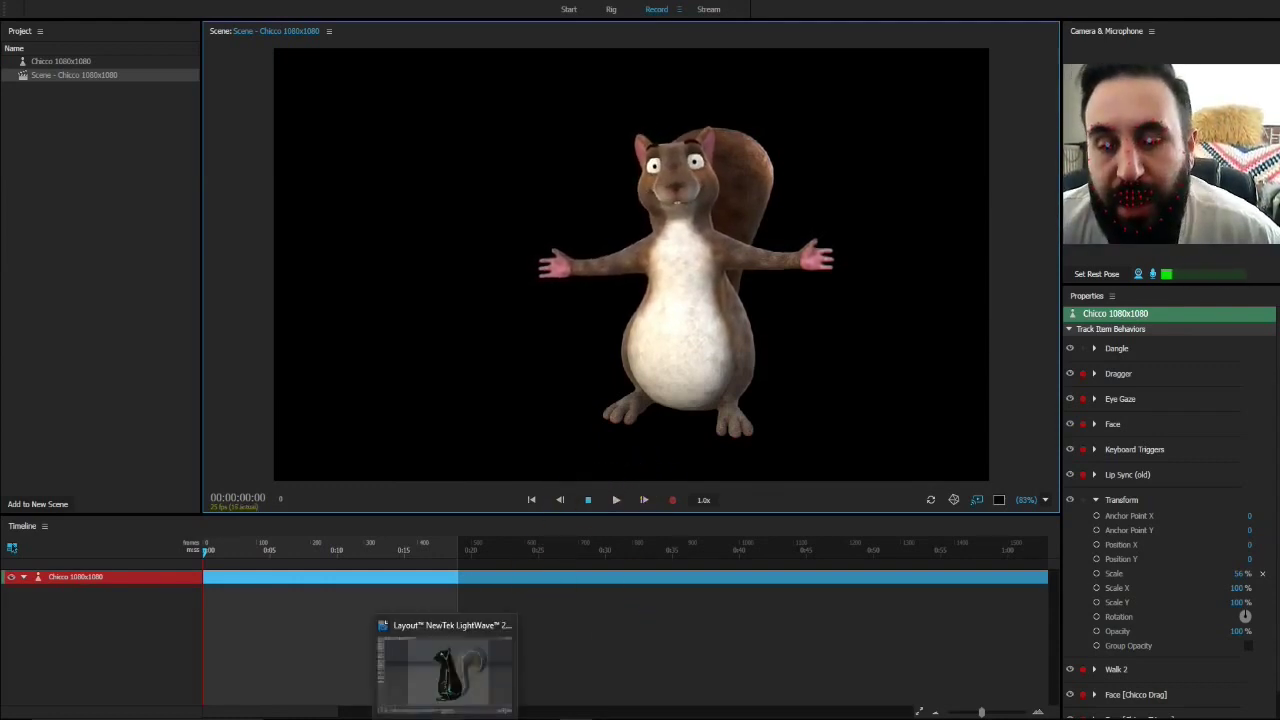
Step: Play the squirrel rig's turn animation, preview it in VPR, then return to Shaded Solid
left_click(455, 670)
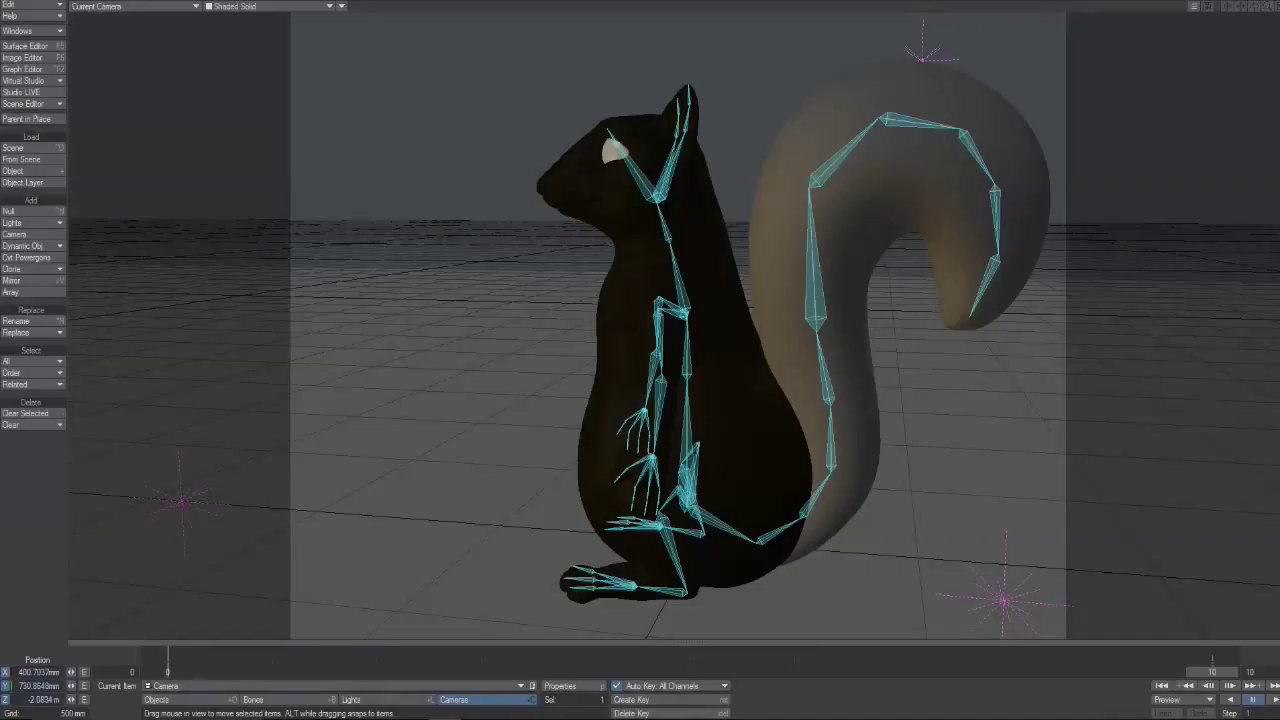
left_click(1232, 686)
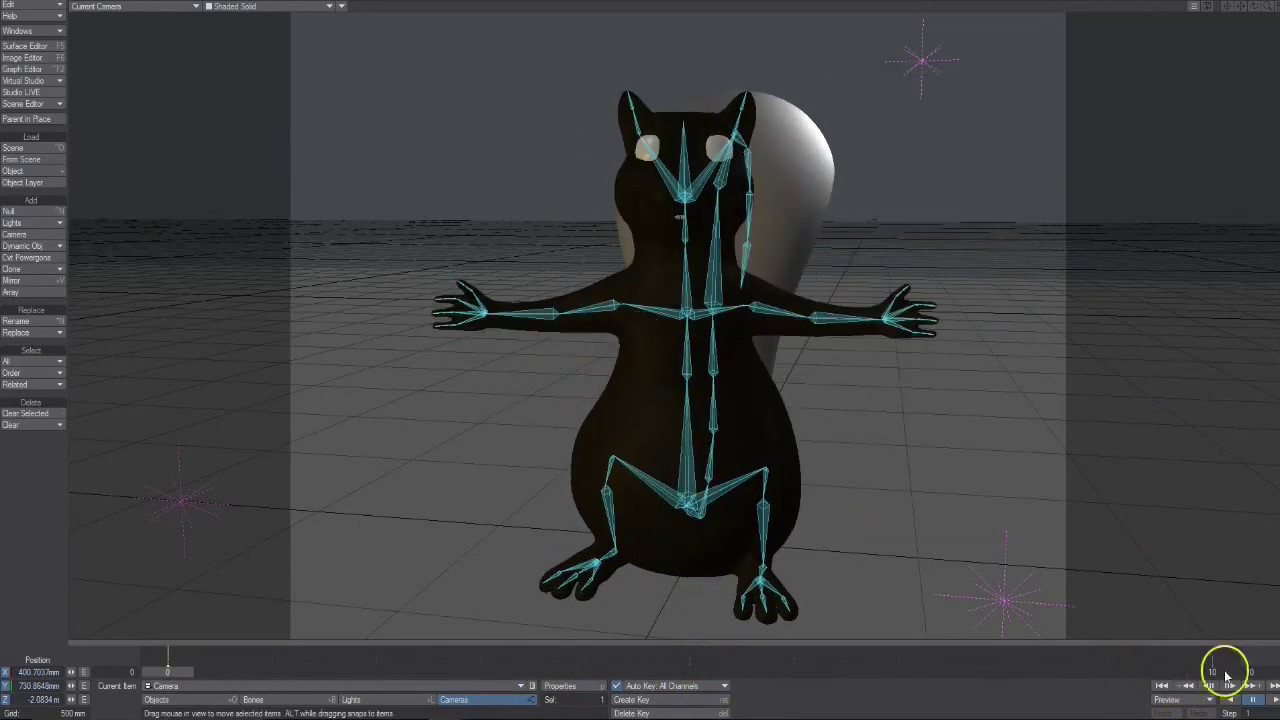
left_click(256, 7)
left_click(254, 57)
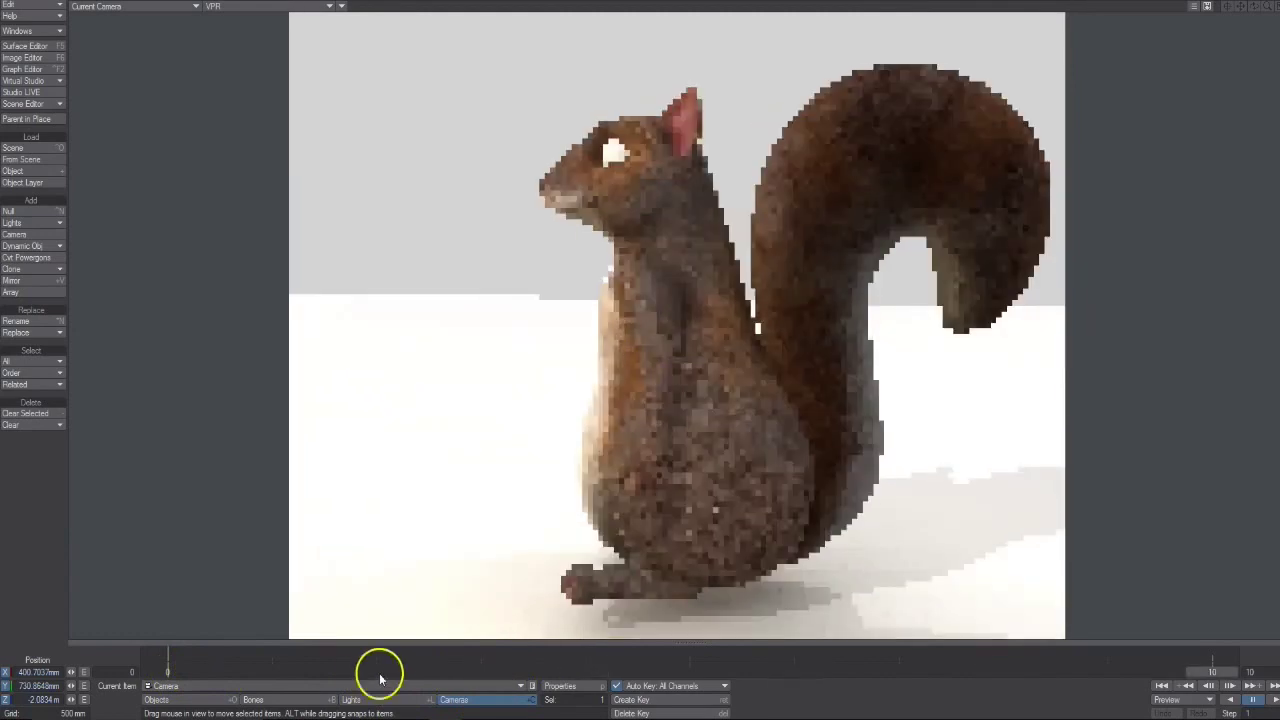
left_click(292, 10)
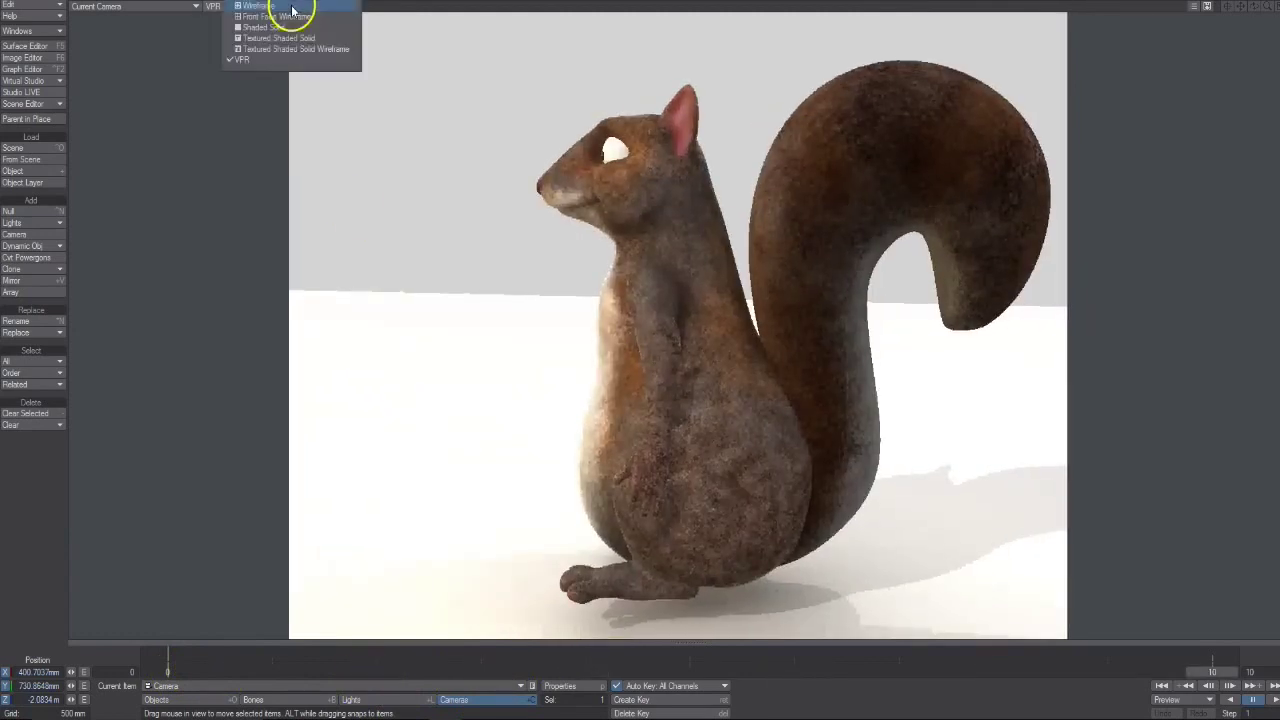
left_click(289, 30)
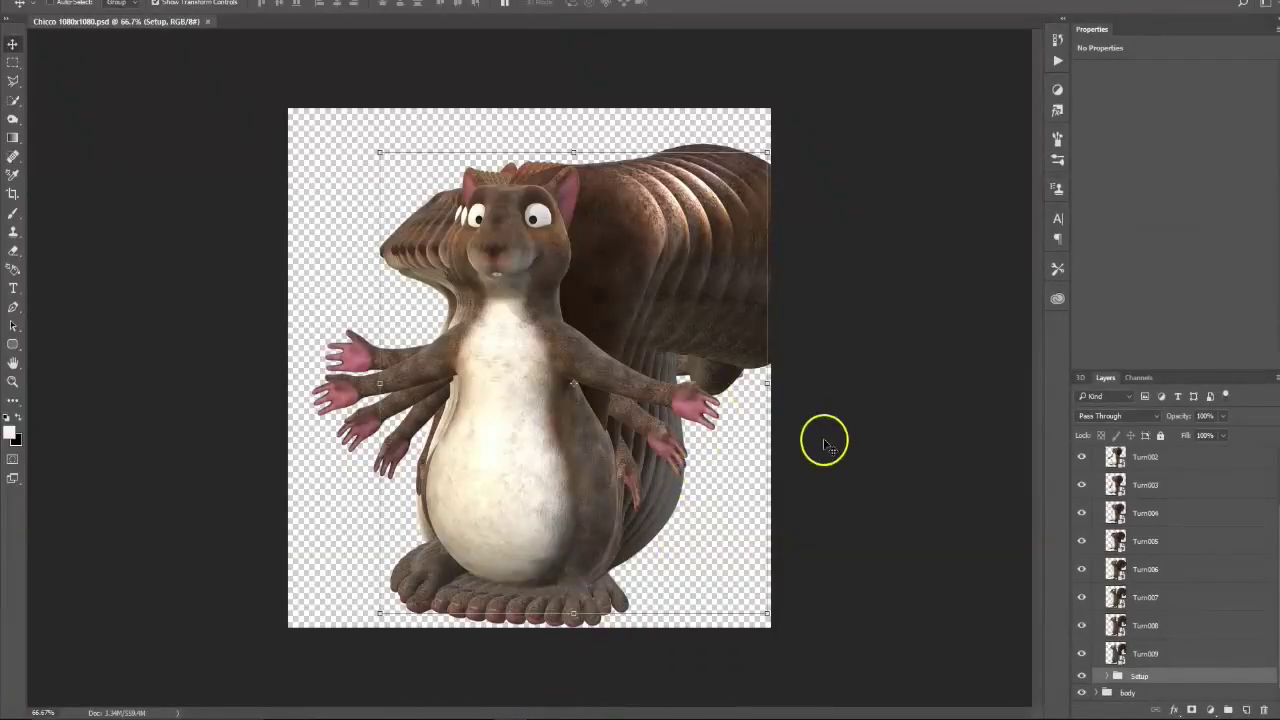
Step: Widen the panel dock, enlarge the Layers list, and inspect the Right Profile group's parts
left_click_drag(1068, 553, 940, 548)
left_click_drag(1097, 370, 1097, 193)
left_click(972, 295)
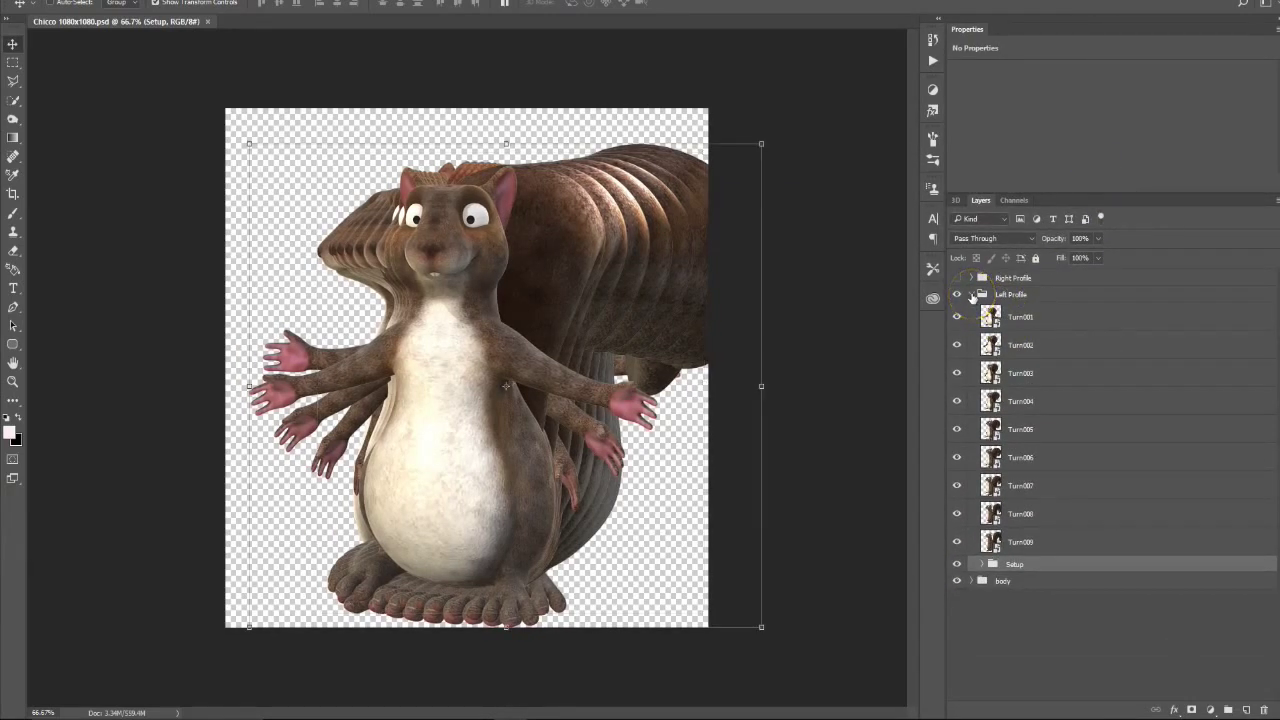
left_click(970, 279)
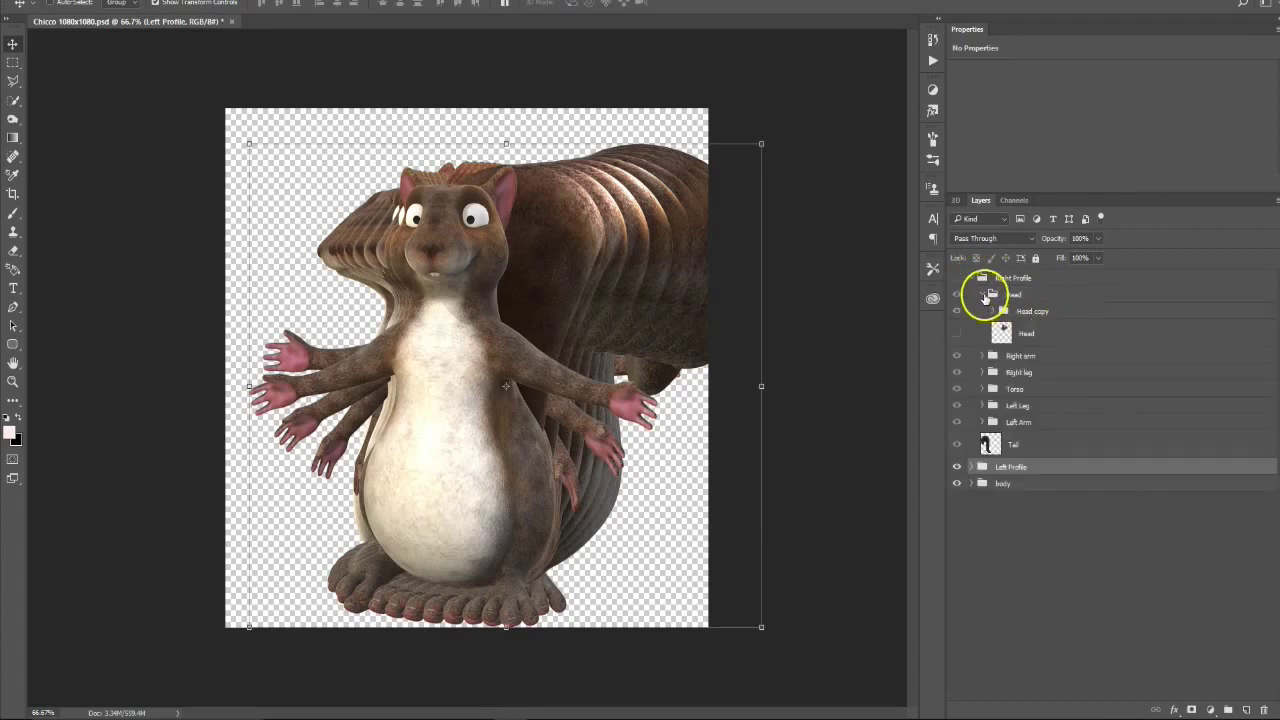
left_click(984, 295)
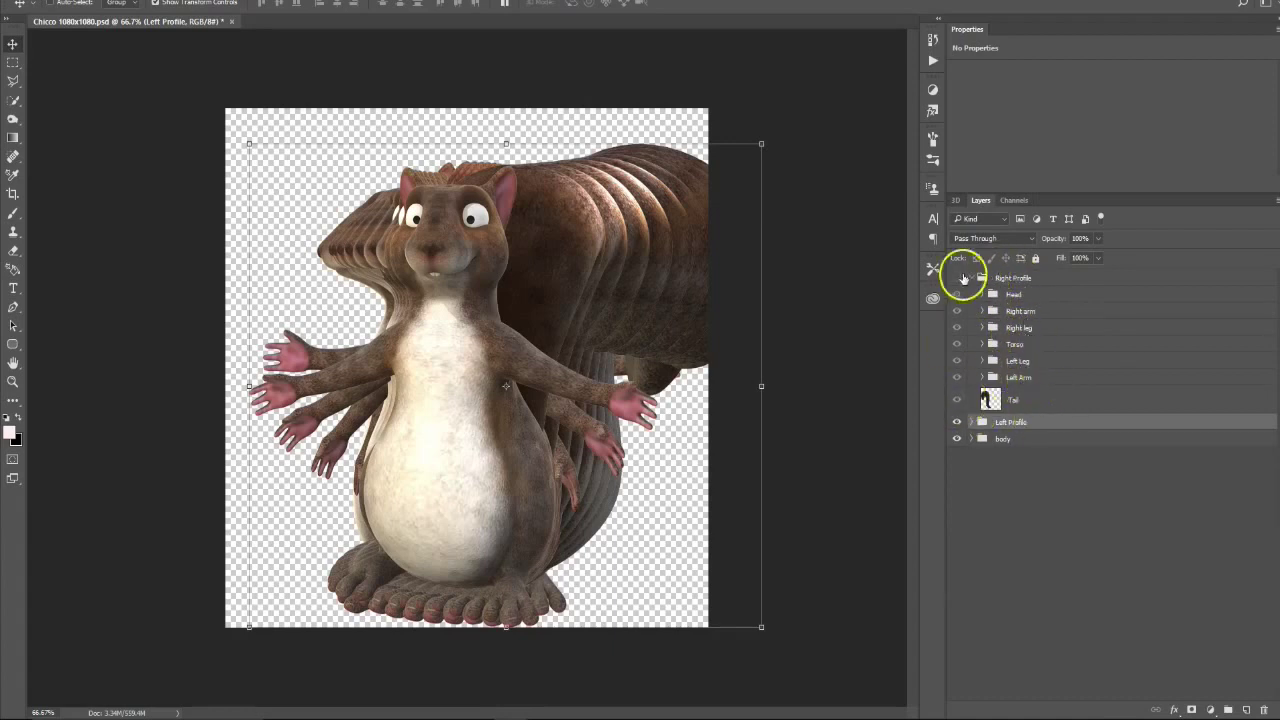
left_click(972, 280)
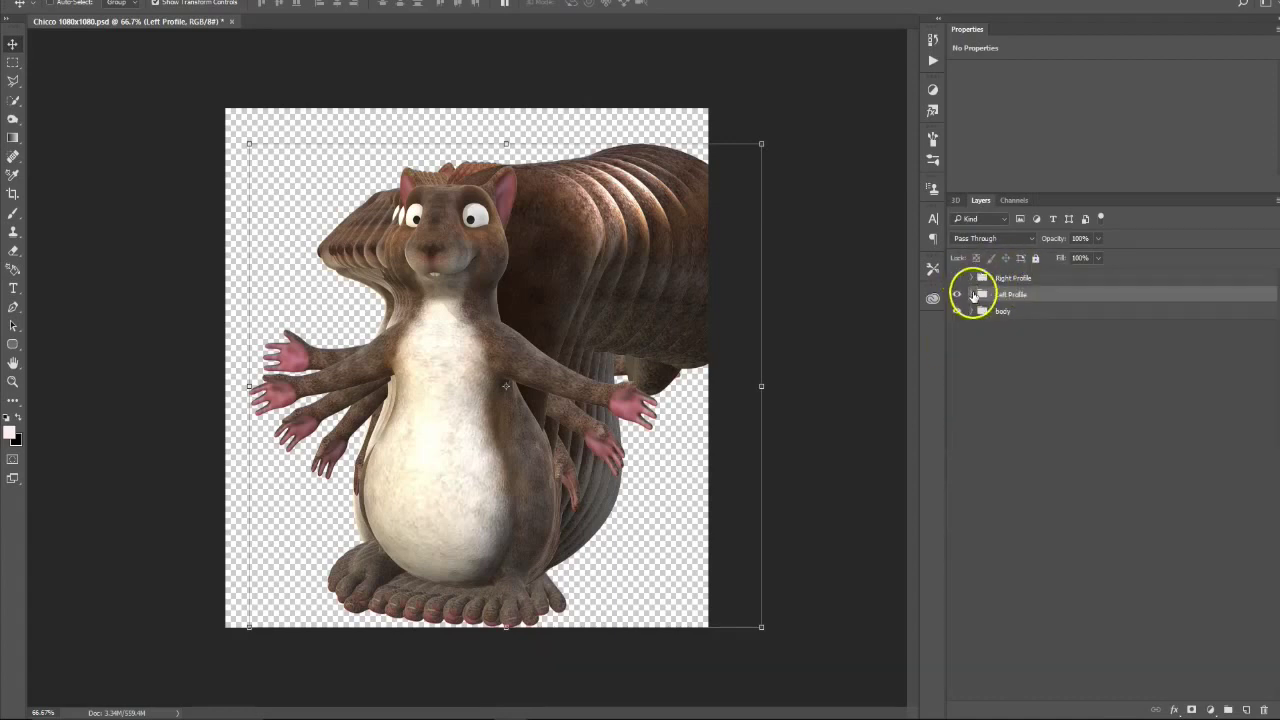
Step: Expand Left Profile to show Turn001–Turn009 and review the Setup group's body parts
left_click(972, 295)
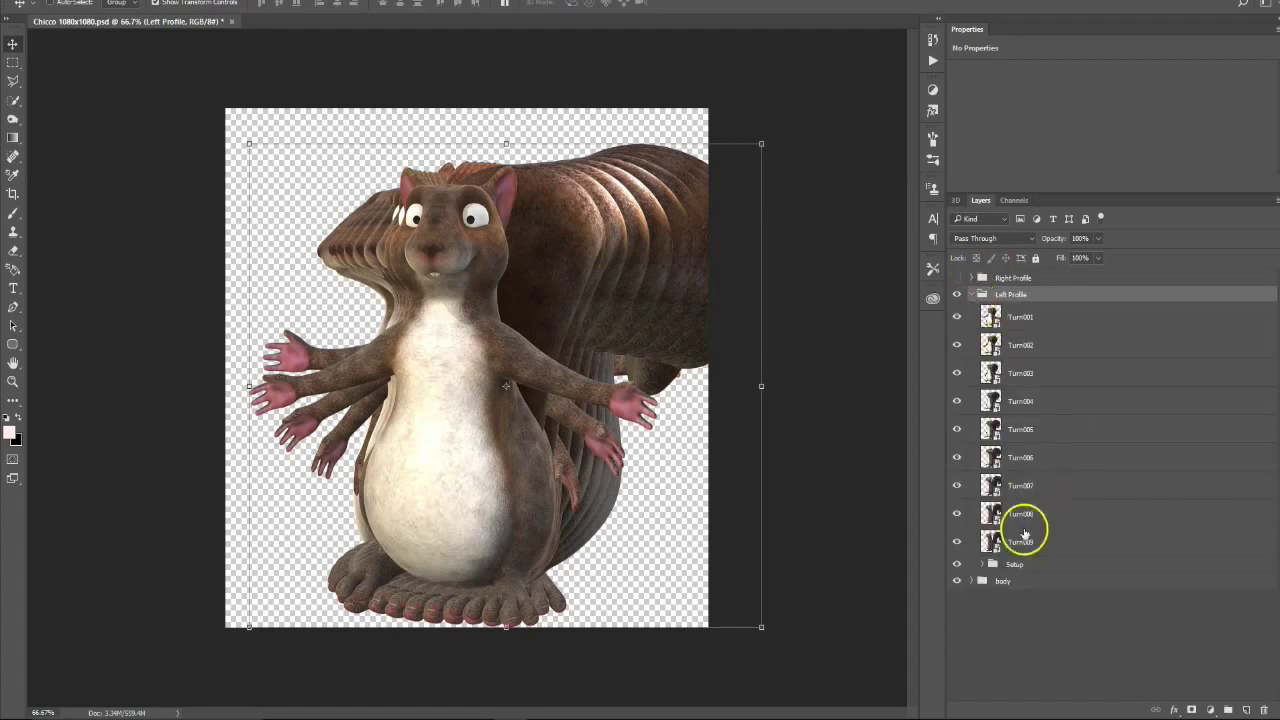
left_click(981, 566)
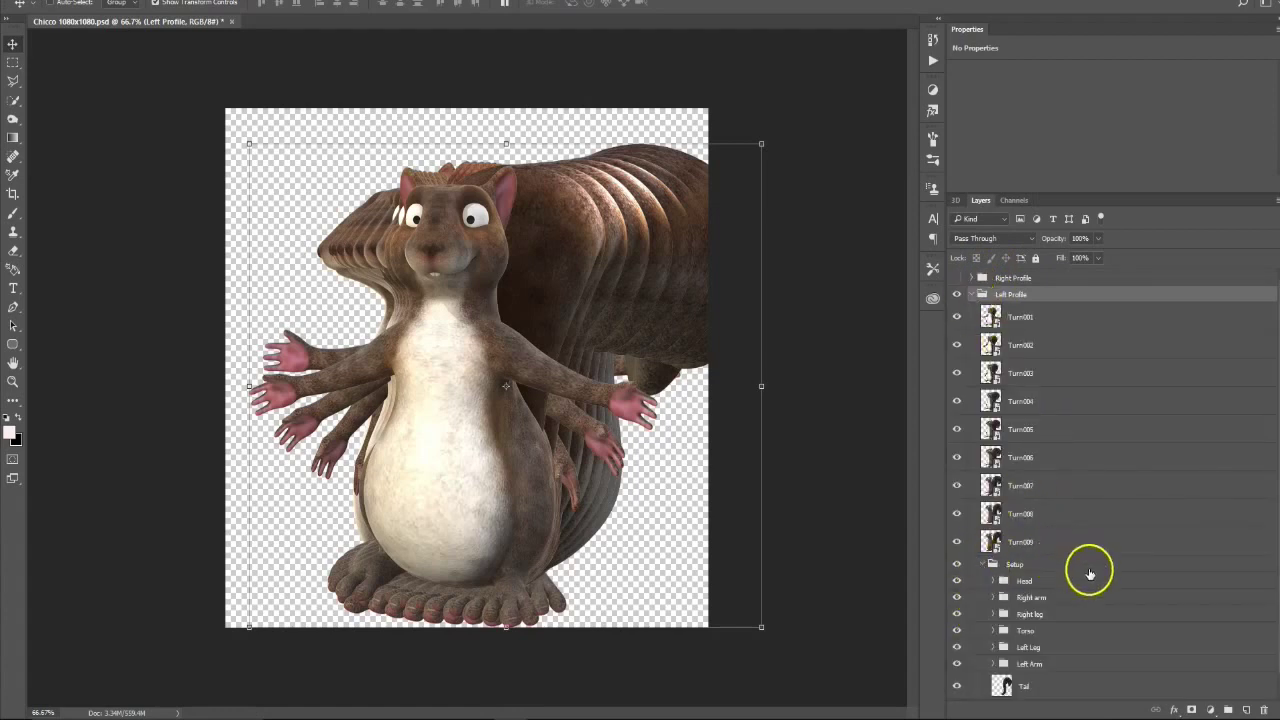
scroll(1085, 571, "down", 1)
left_click(984, 549)
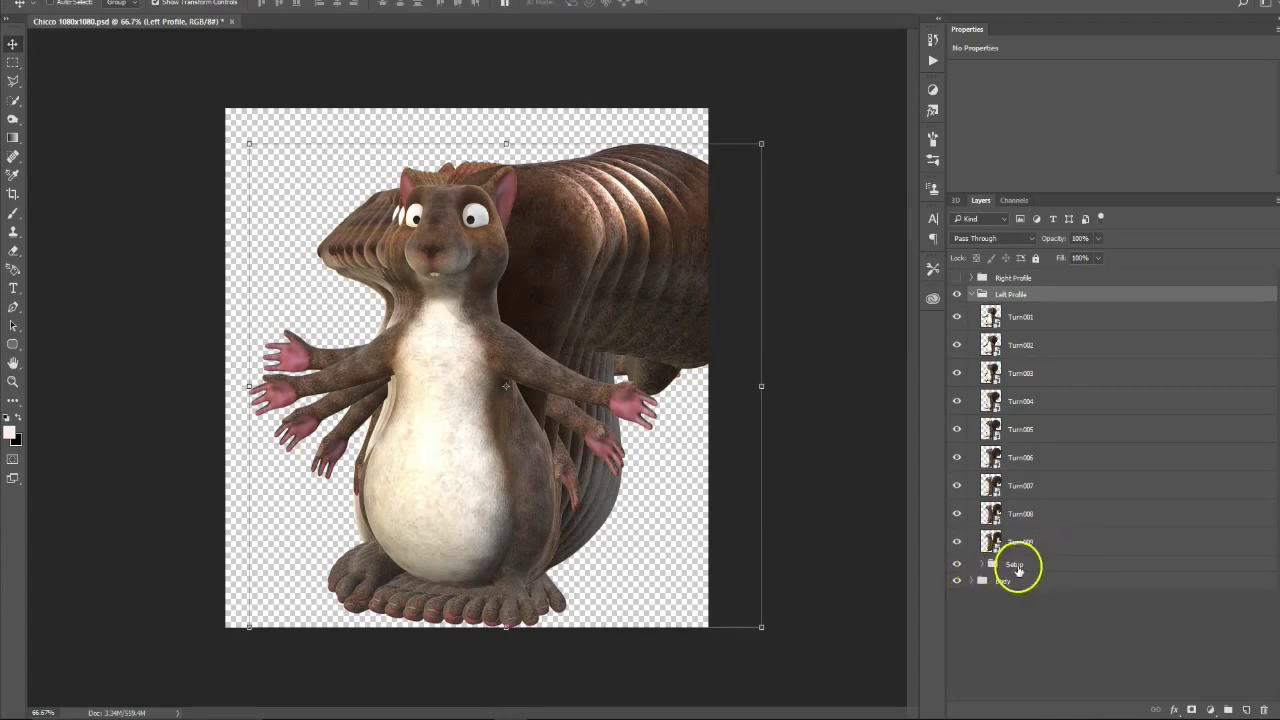
Step: Step through the Left Profile frame layers Turn001 to Turn009 one by one
left_click(1046, 325)
left_click(1046, 350)
left_click(1044, 378)
left_click(1040, 405)
left_click(1035, 430)
left_click(1035, 457)
left_click(1035, 485)
left_click(1035, 513)
left_click(1035, 541)
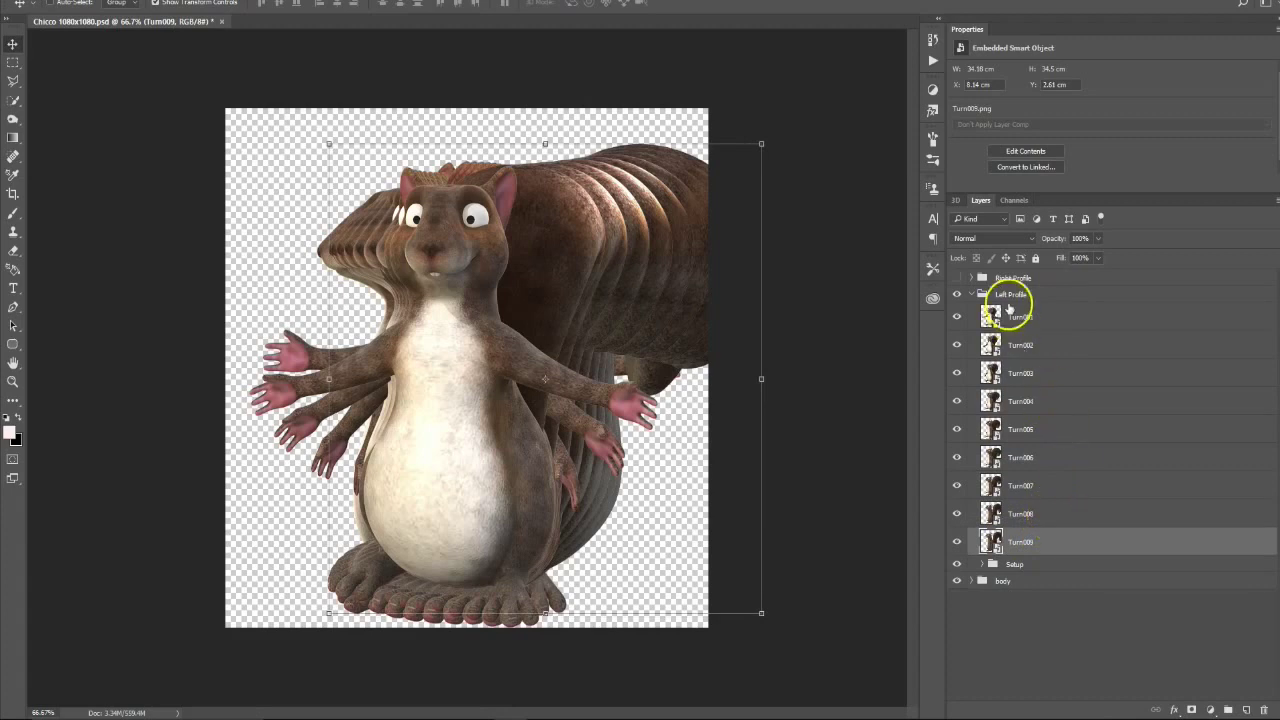
left_click(1041, 582)
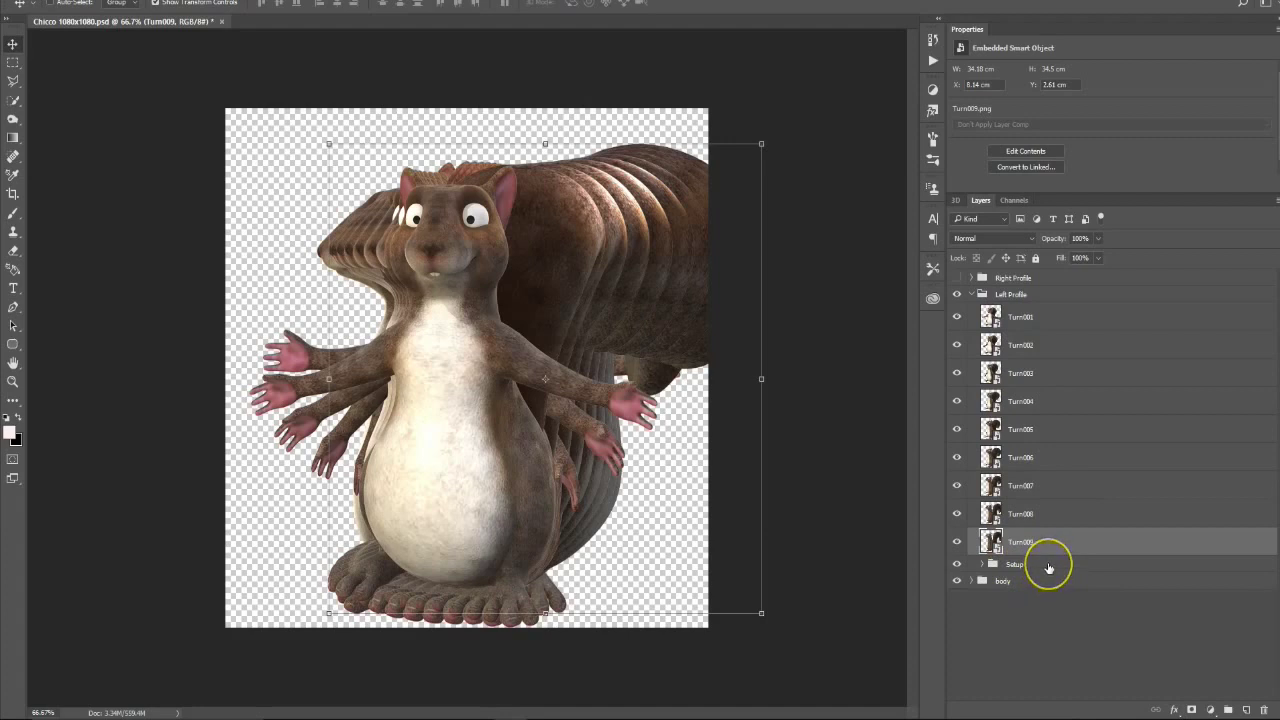
Step: Inspect the Setup group's body parts, then return to Character Animator
left_click(1048, 566)
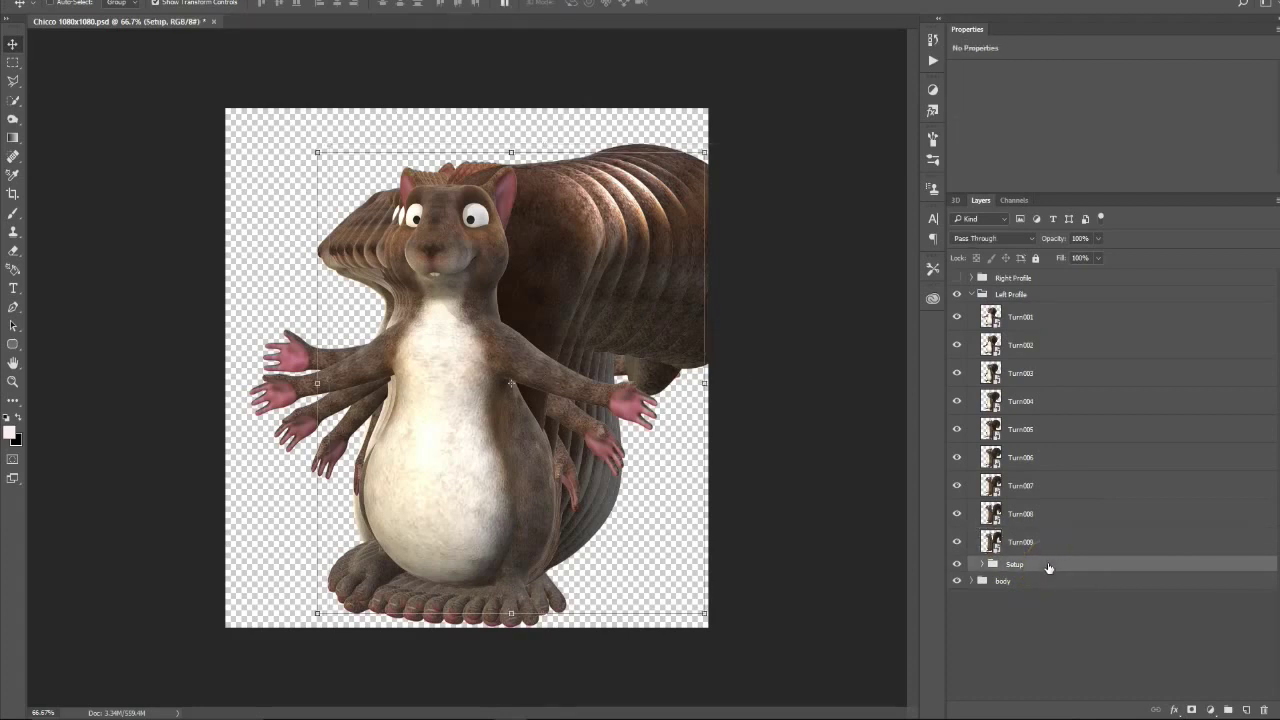
left_click(984, 565)
scroll(1100, 580, "down", 1)
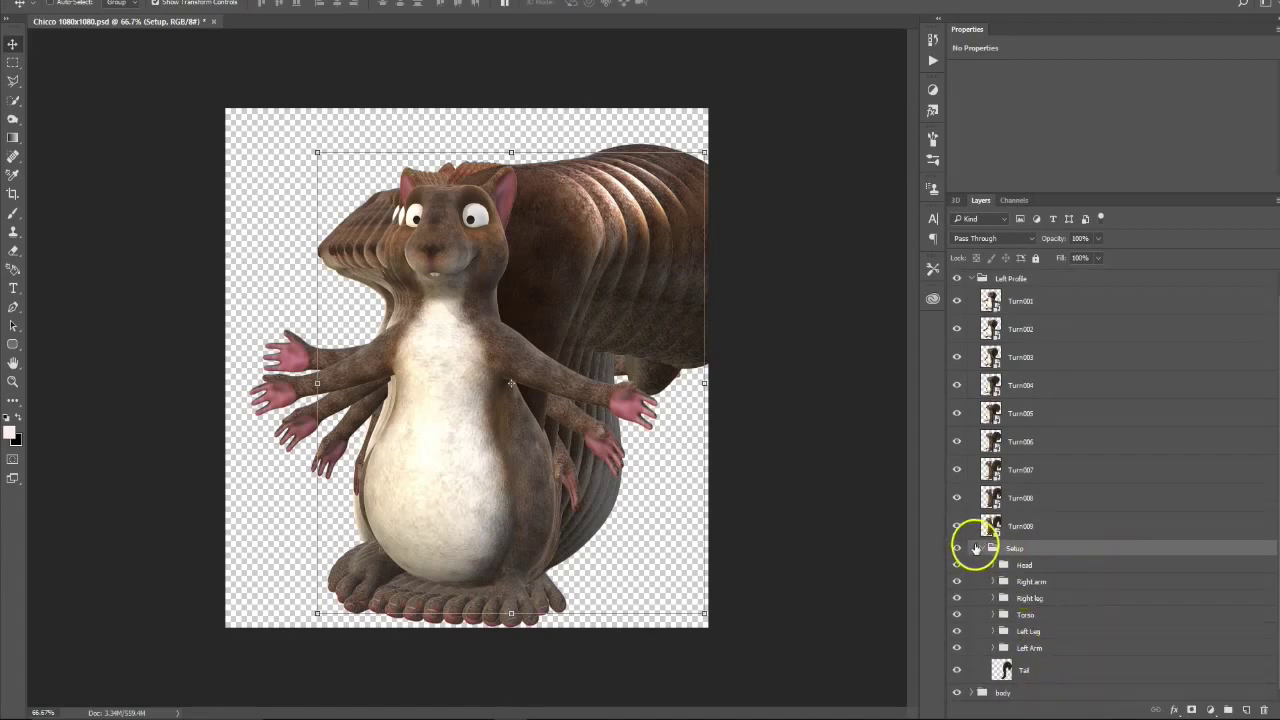
left_click(984, 549)
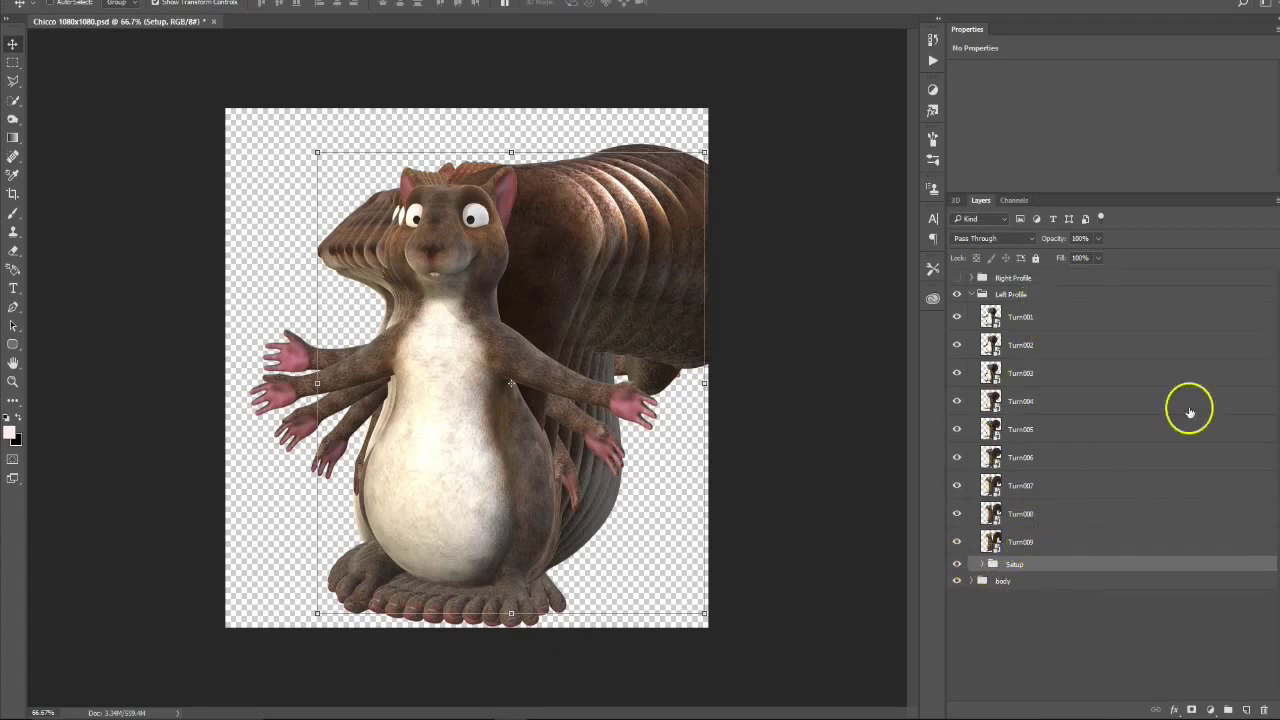
left_click(575, 666)
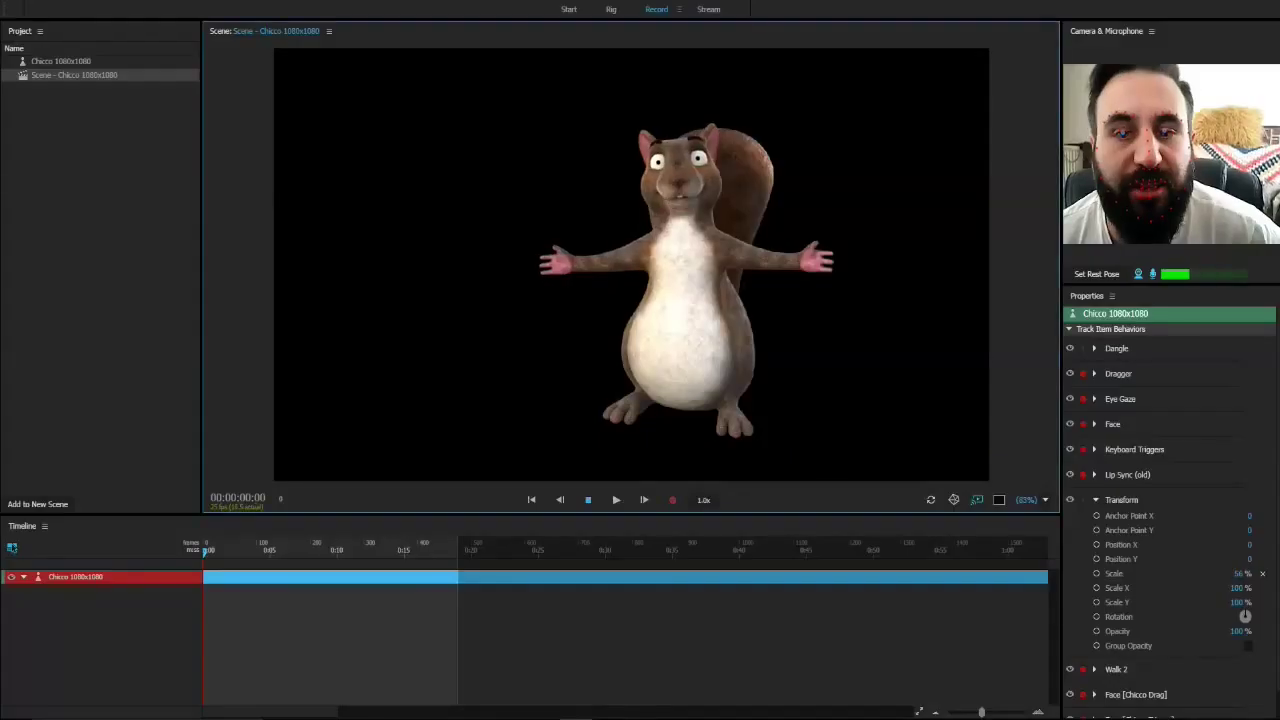
Step: Open the Chicco puppet for rigging and enable Hold on Last Layer for Left Profile's cycle
left_click(76, 64)
double_click(62, 62)
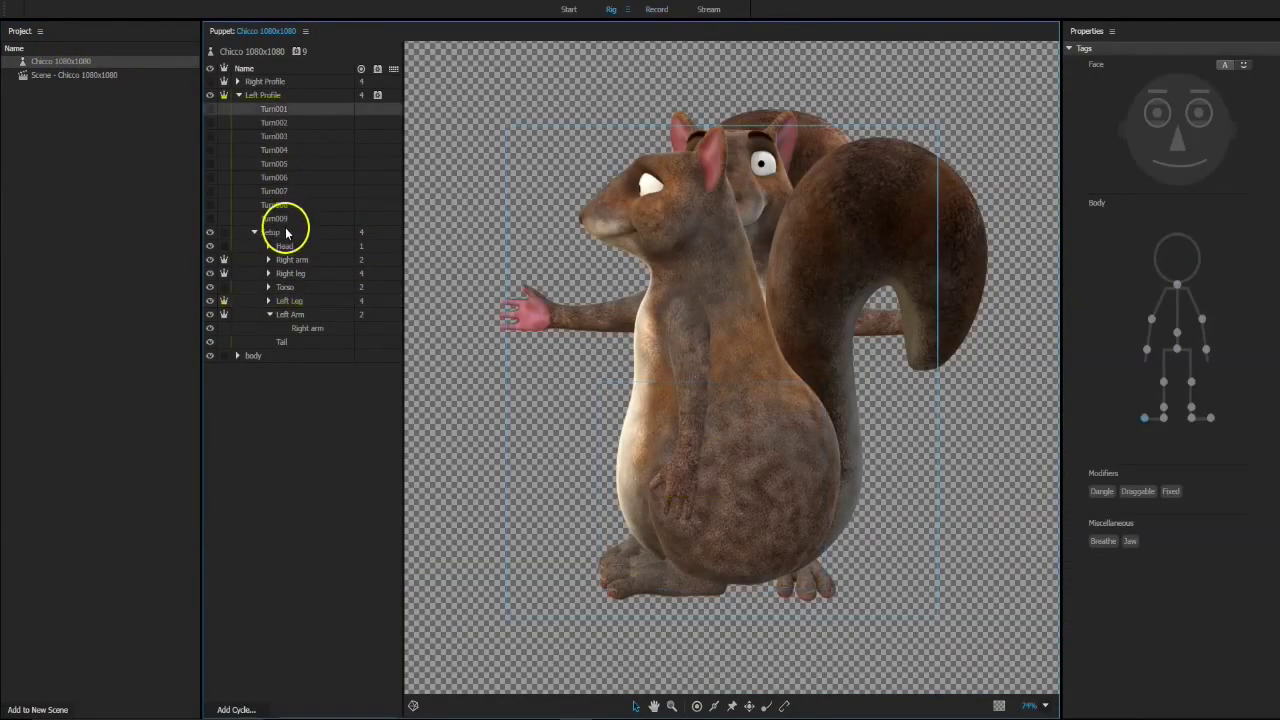
left_click(286, 95)
scroll(1243, 651, "down", 10)
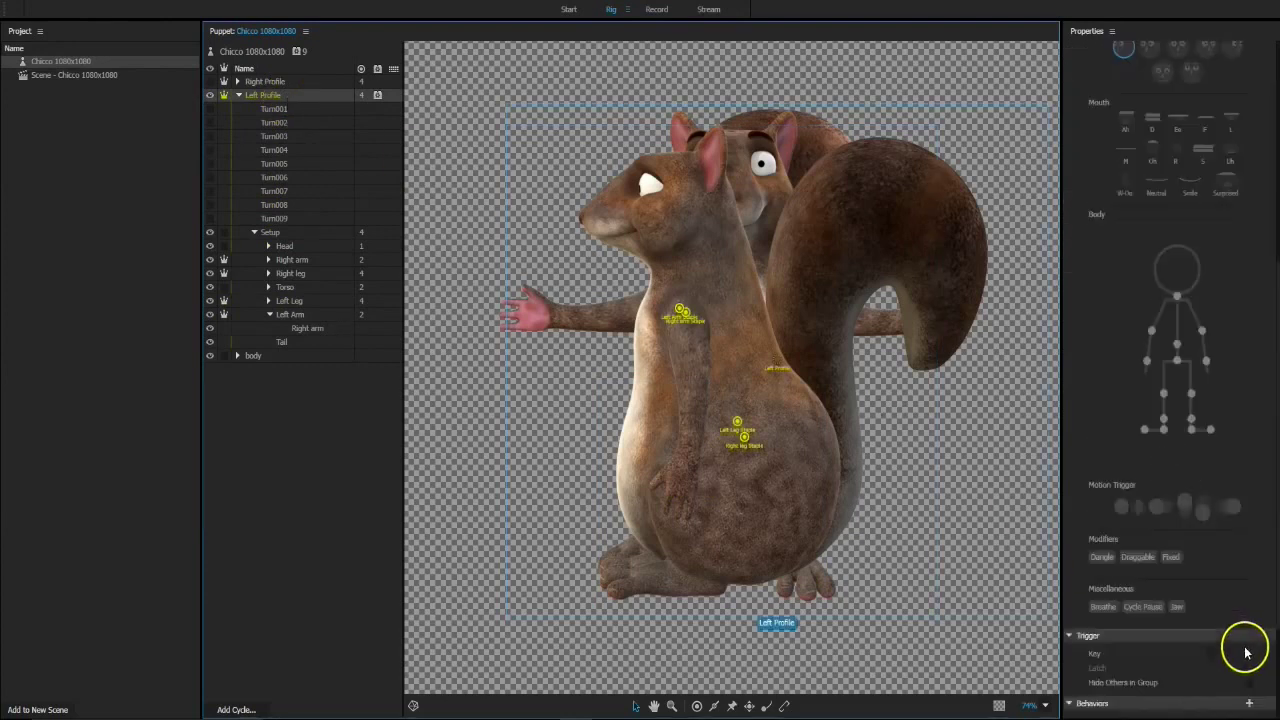
left_click(1249, 649)
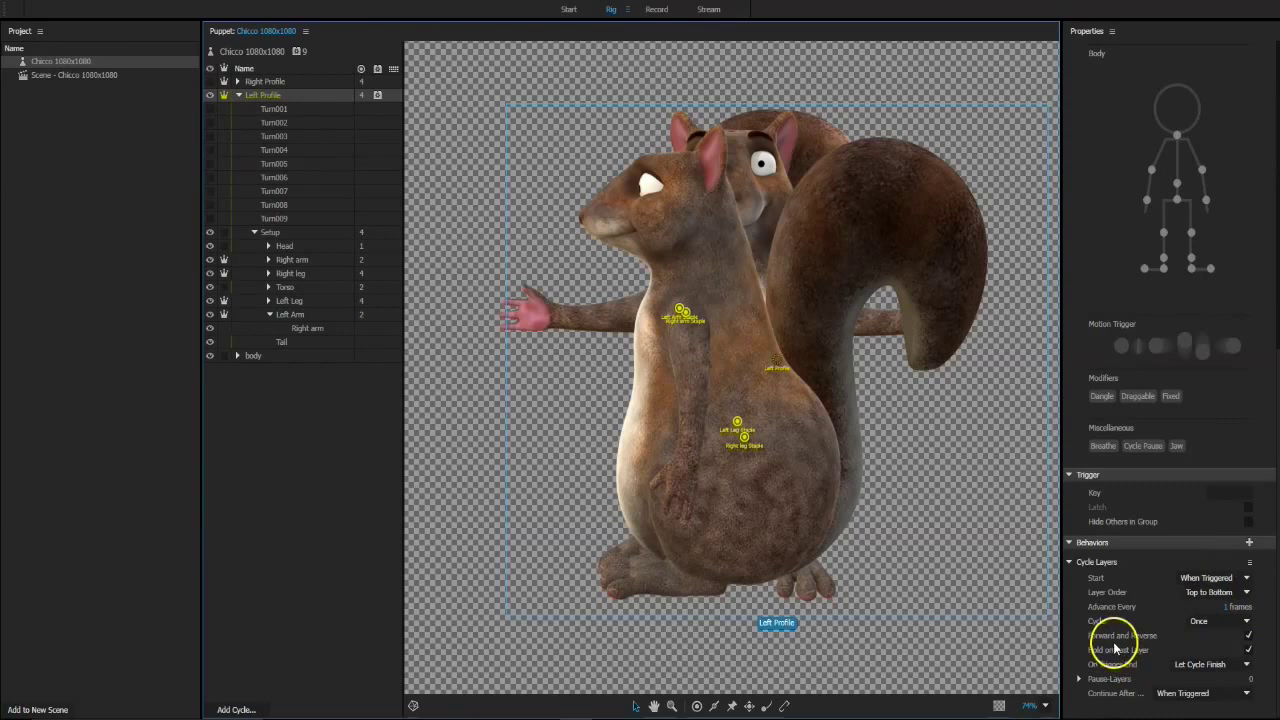
left_click(1248, 649)
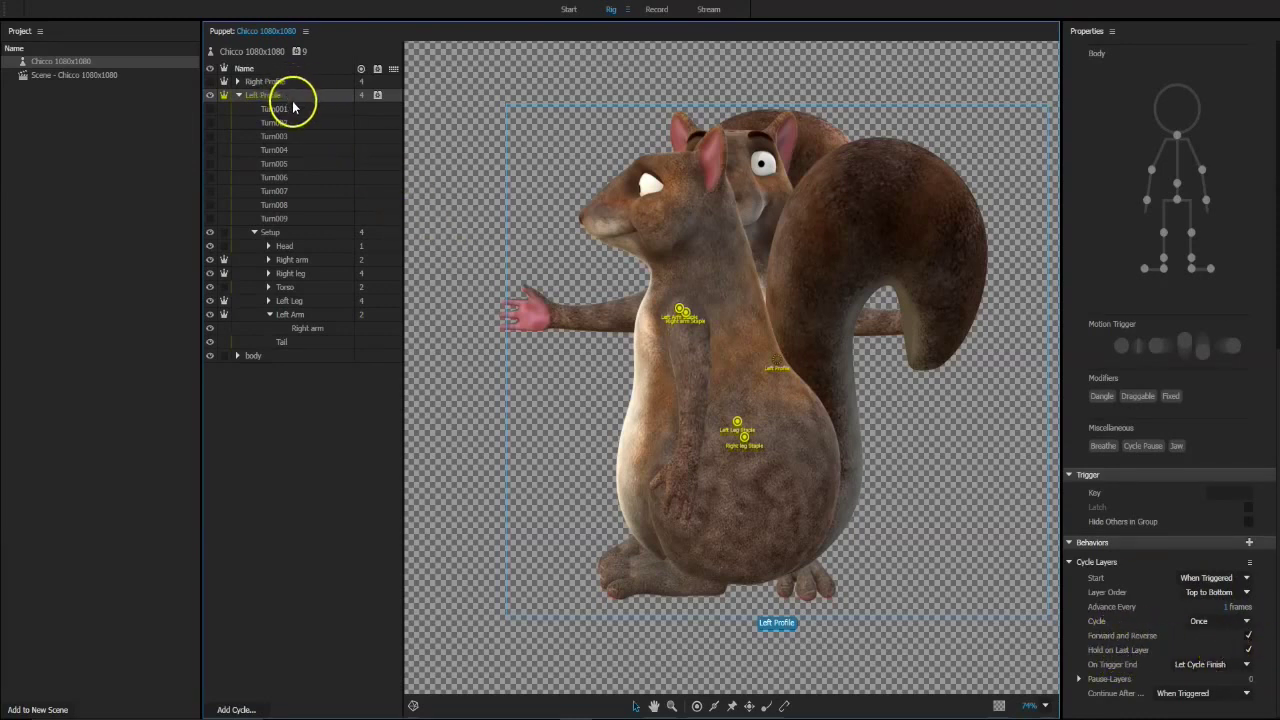
left_click(292, 234)
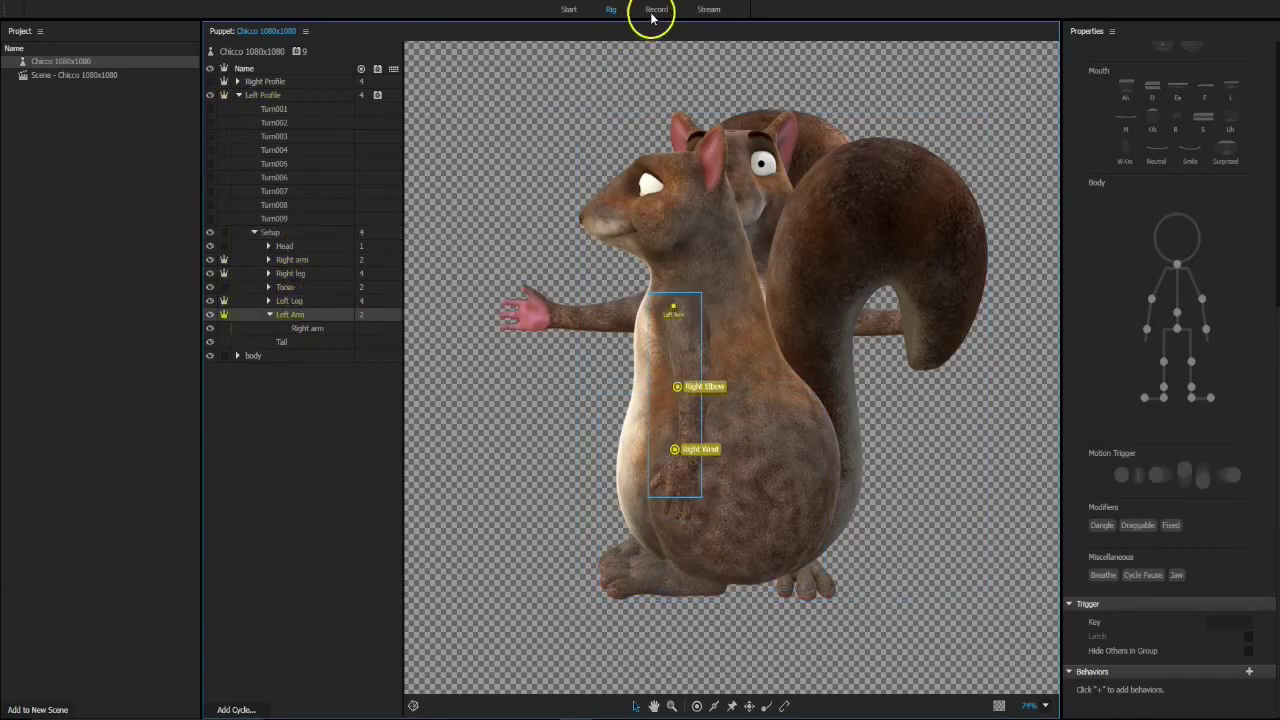
Step: Collapse Setup, move to the Record workspace, and select the Chicco puppet for live control
left_click(254, 232)
left_click(656, 9)
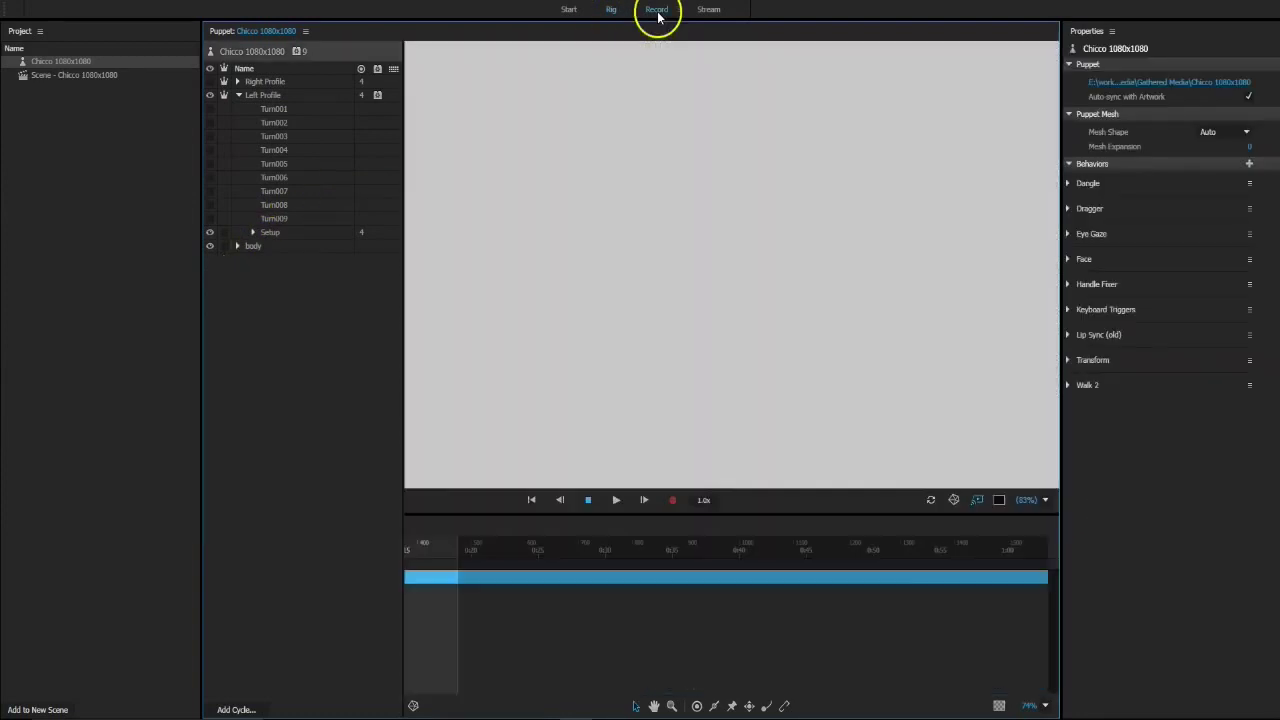
left_click(486, 472)
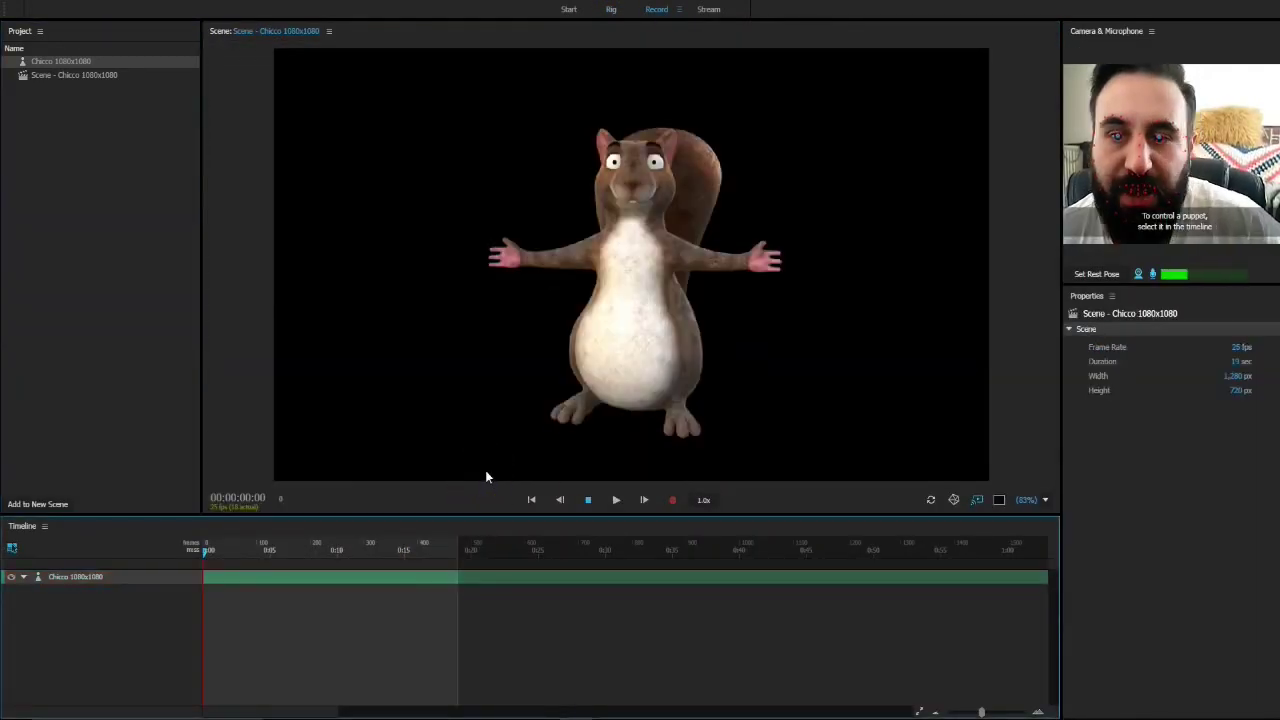
left_click(396, 577)
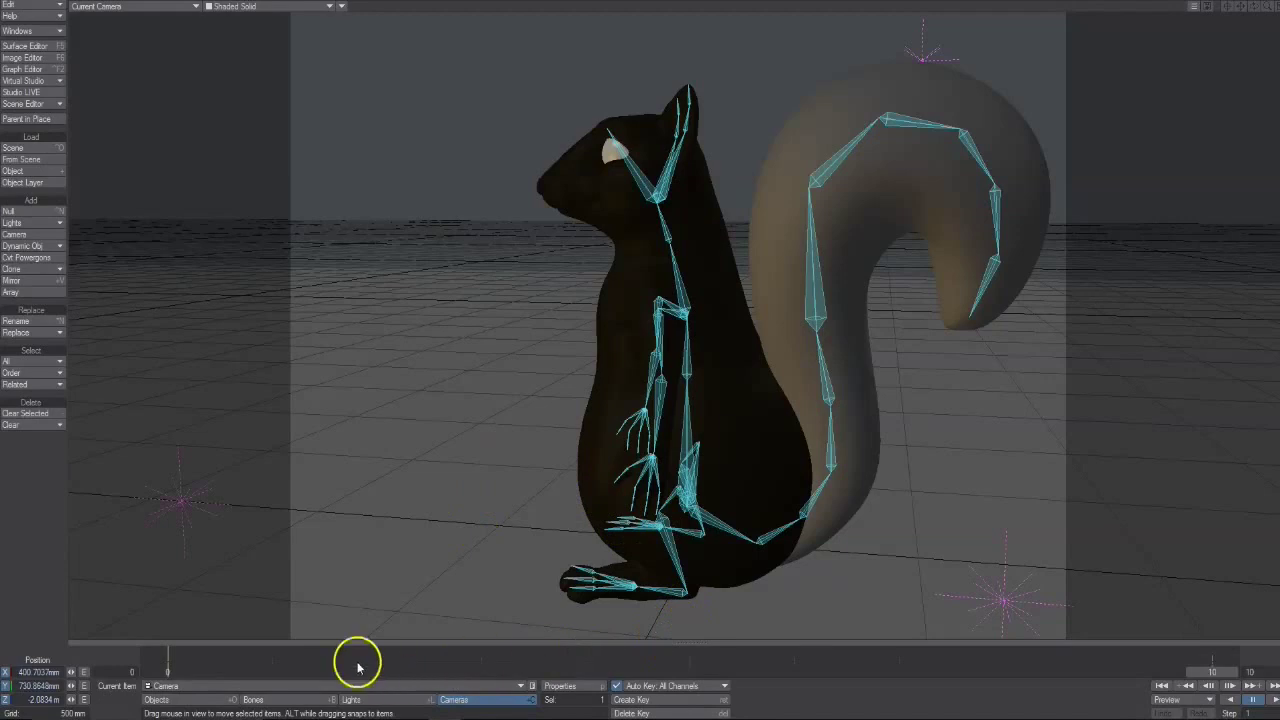
Step: Rotate the Chico_body object to an 85° heading so the squirrel shows its side profile
left_click(775, 537)
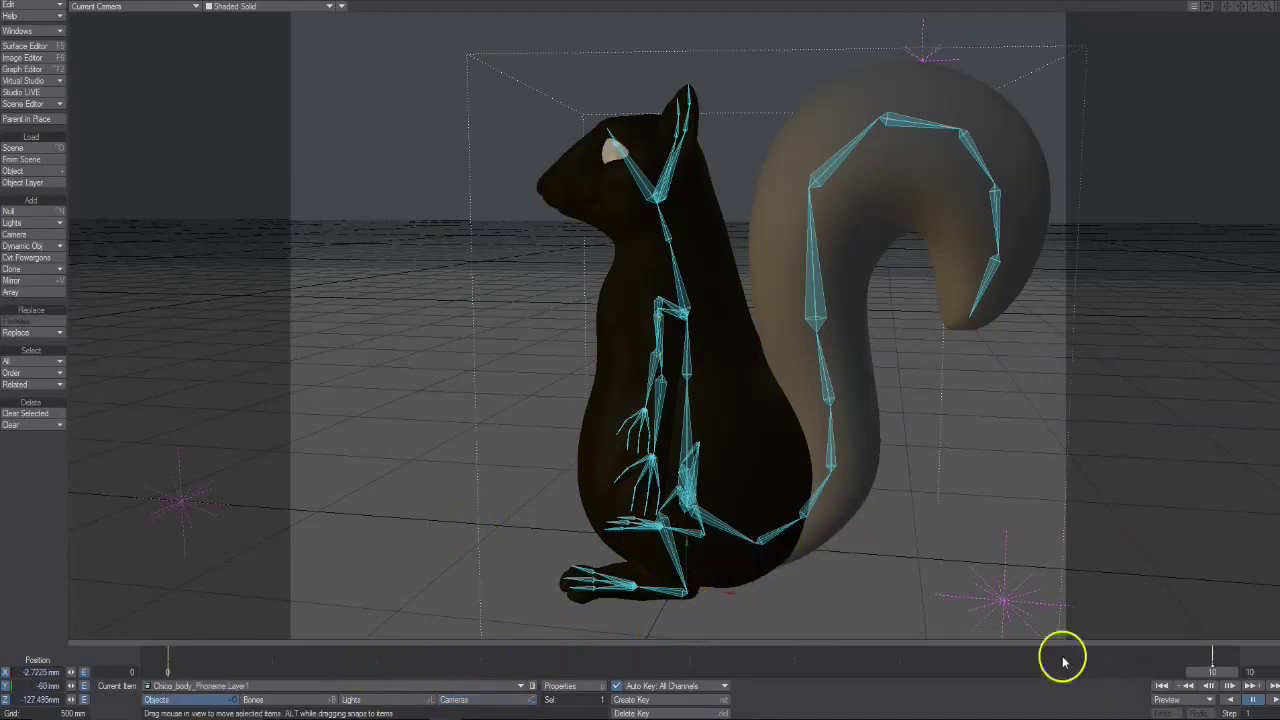
key("y")
left_click_drag(671, 606, 849, 658)
left_click_drag(596, 334, 643, 334)
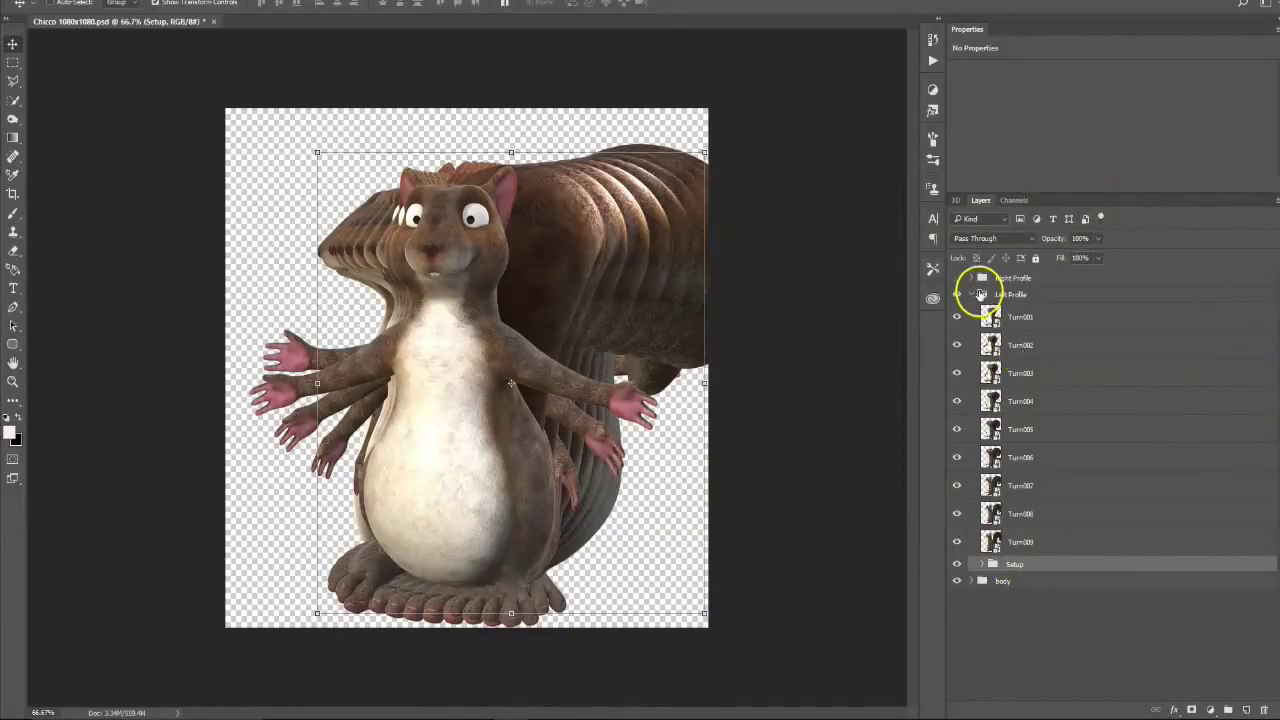
Step: Group the Right Profile's Head through Tail layers into a new Setup group
left_click(981, 293)
left_click(971, 294)
left_click(971, 278)
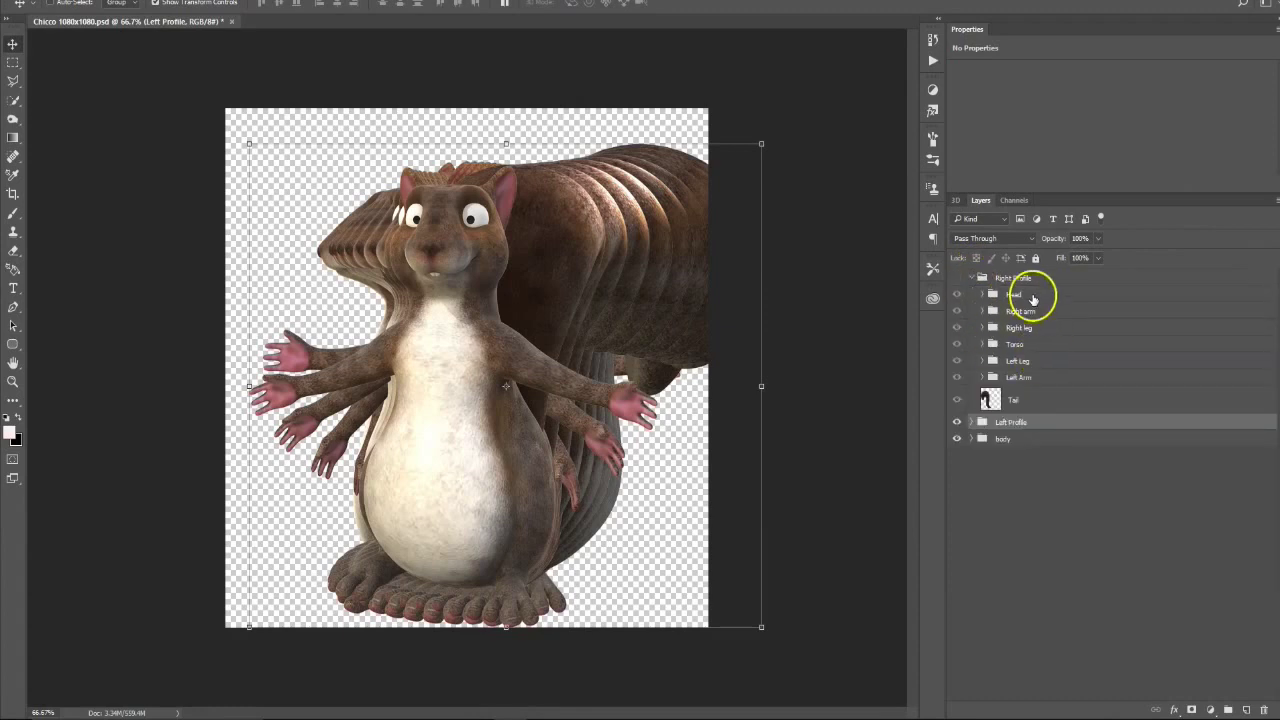
left_click(1031, 295)
left_click(1030, 402, "shift")
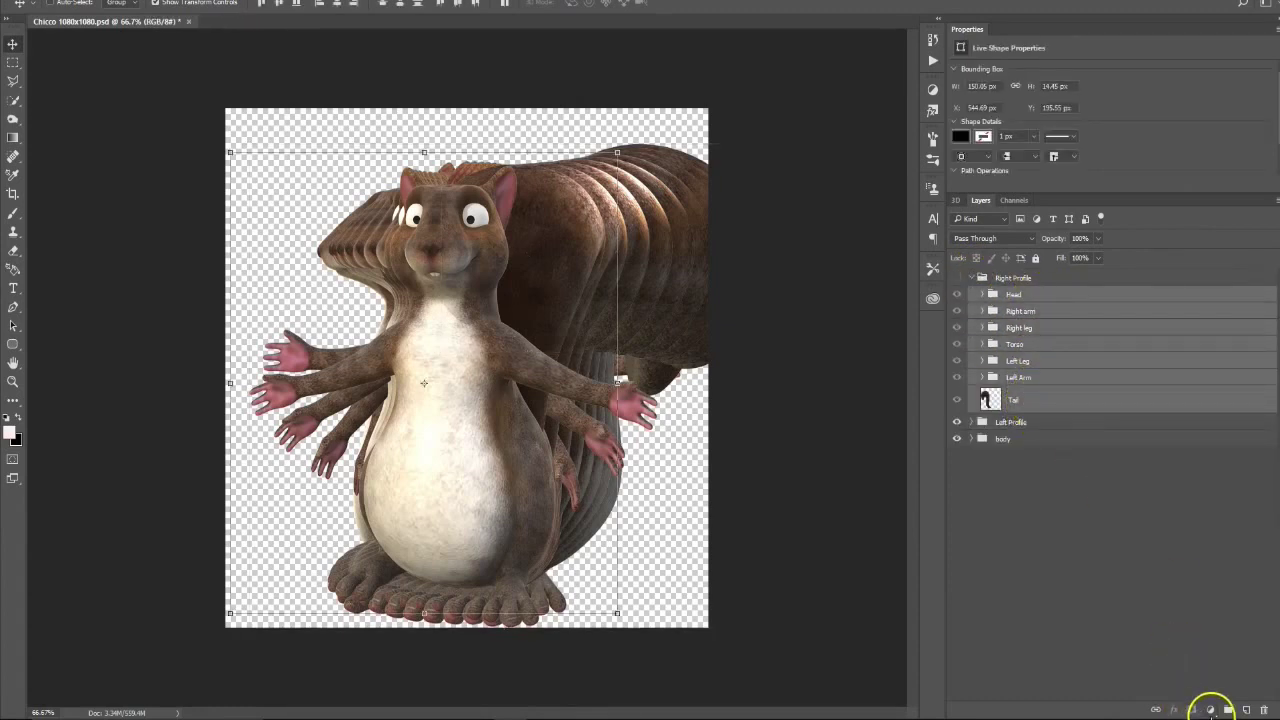
left_click(1229, 710)
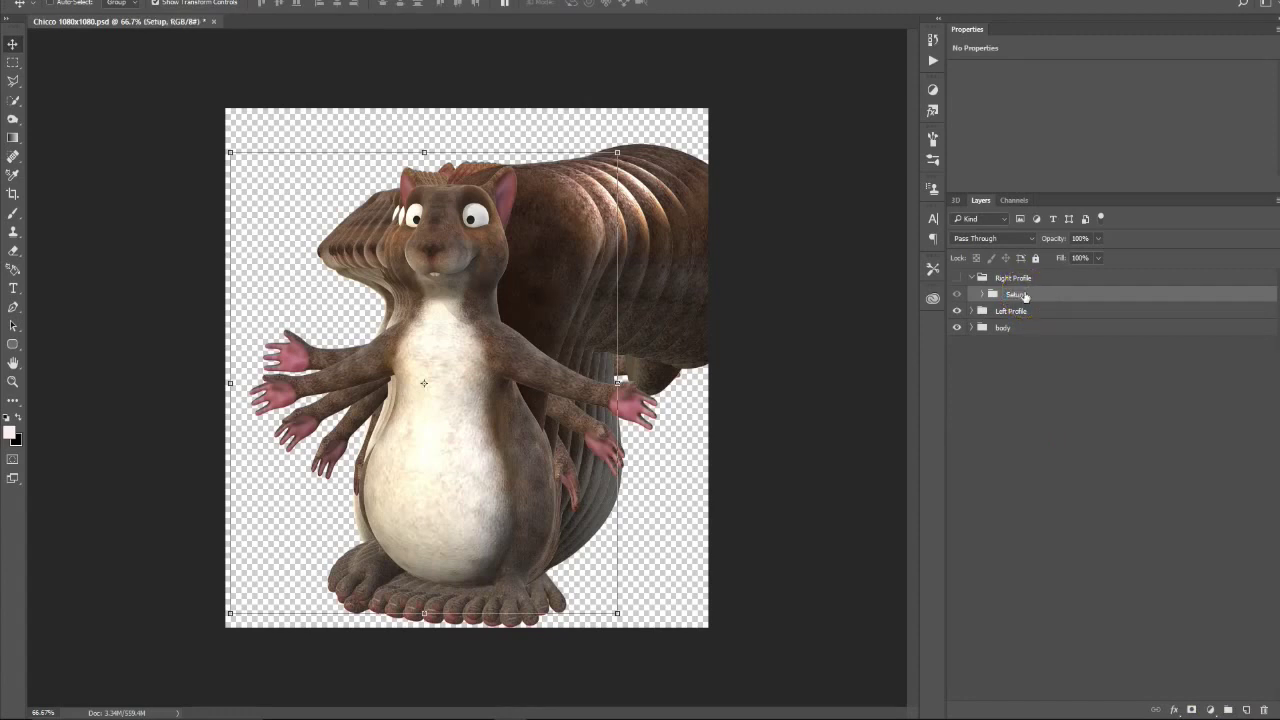
Step: Compare against Left Profile's Turn001 and verify the new Setup group's contents
left_click(973, 312)
left_click(1017, 336)
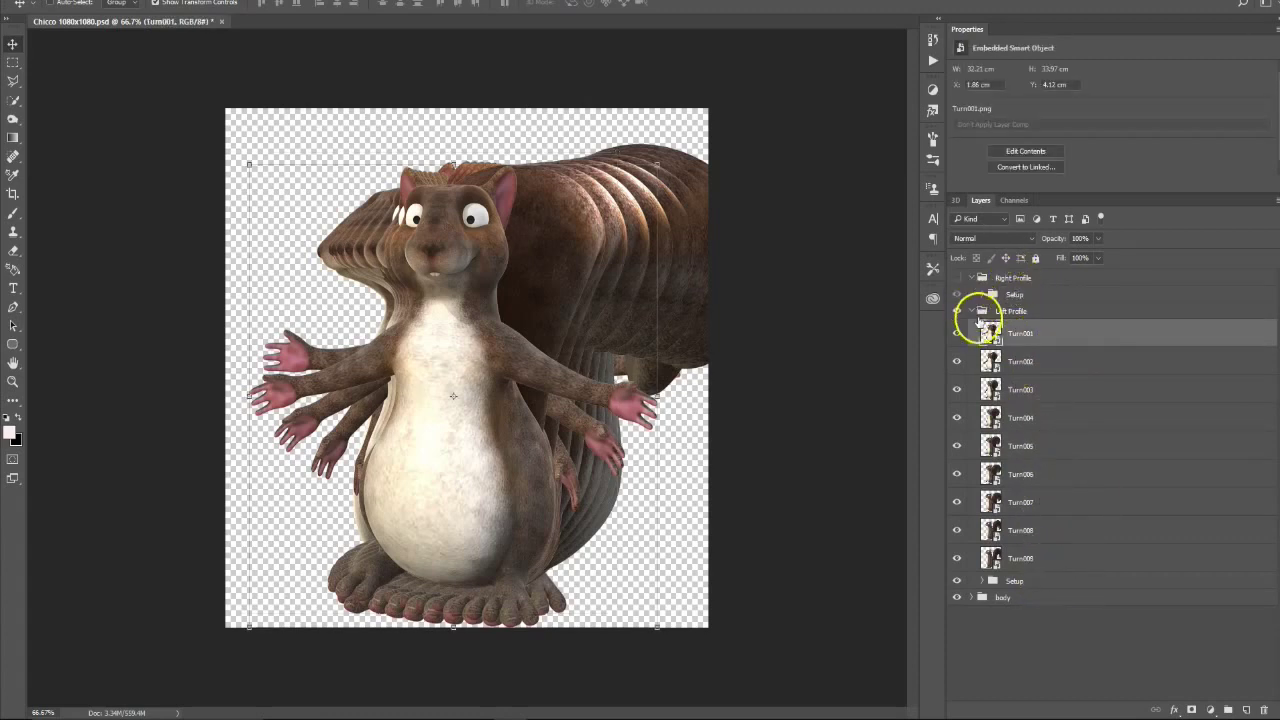
left_click(972, 313)
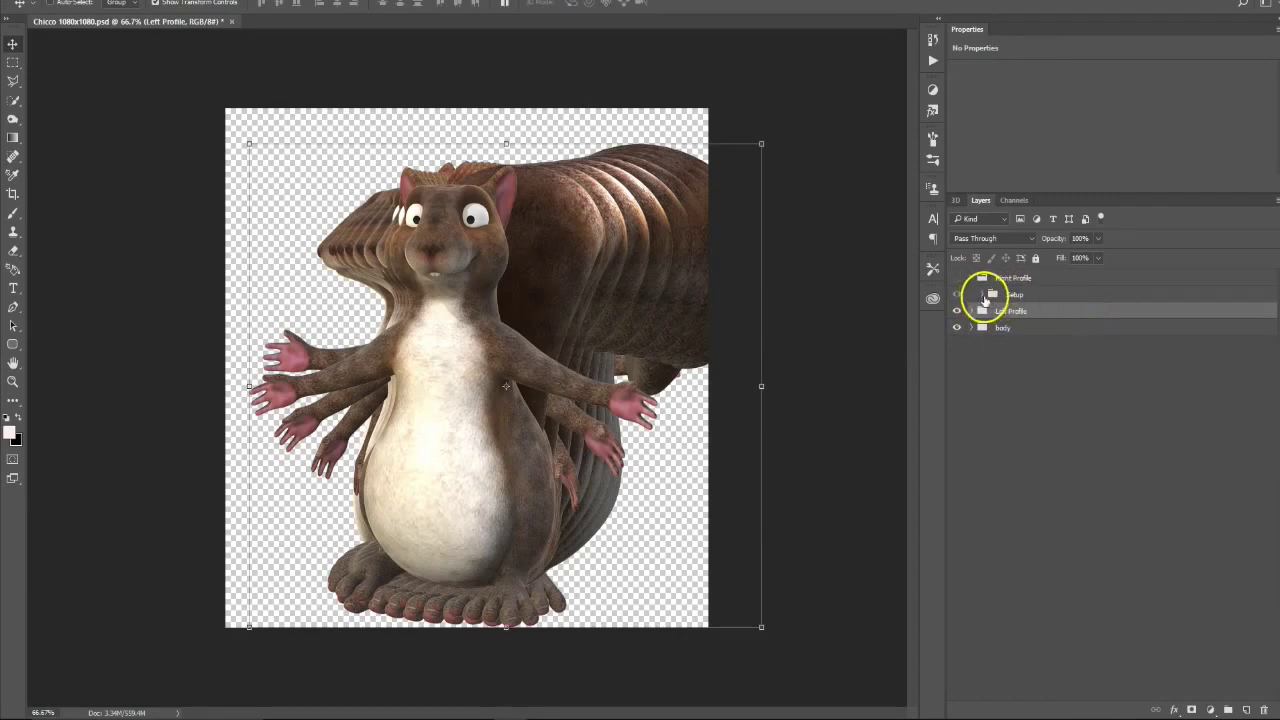
left_click(983, 296)
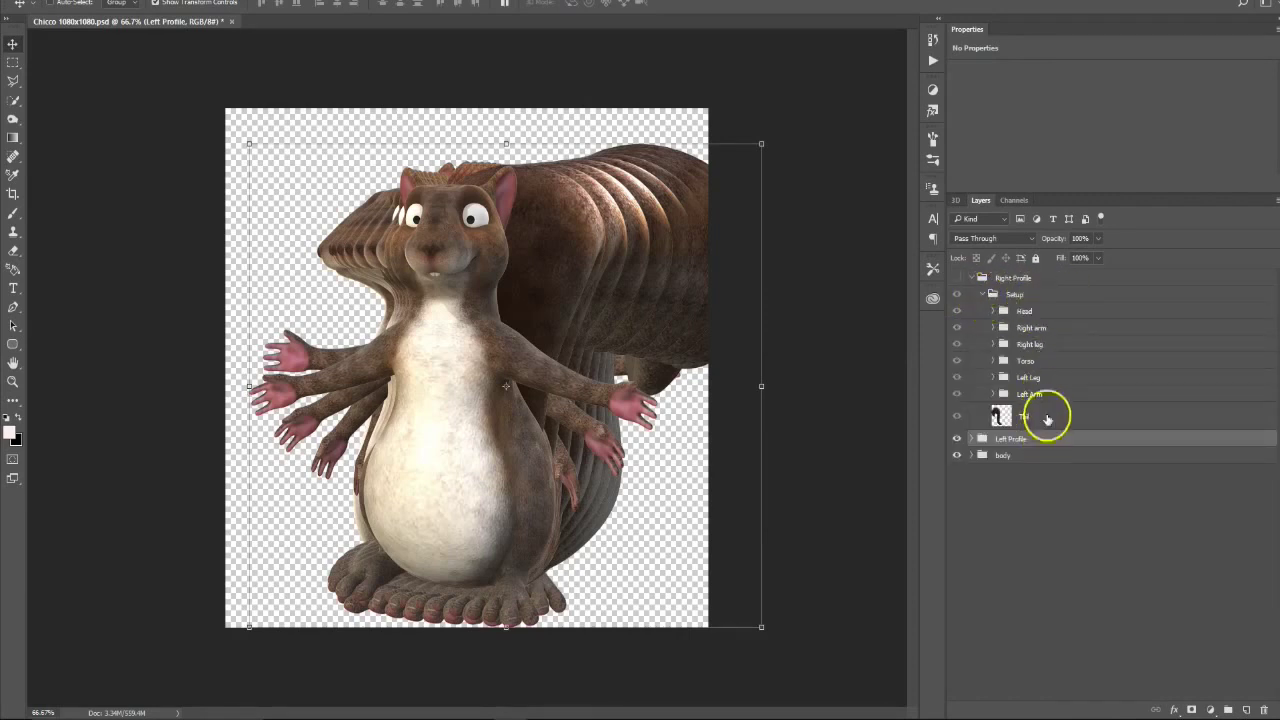
left_click(983, 294)
left_click(1037, 296)
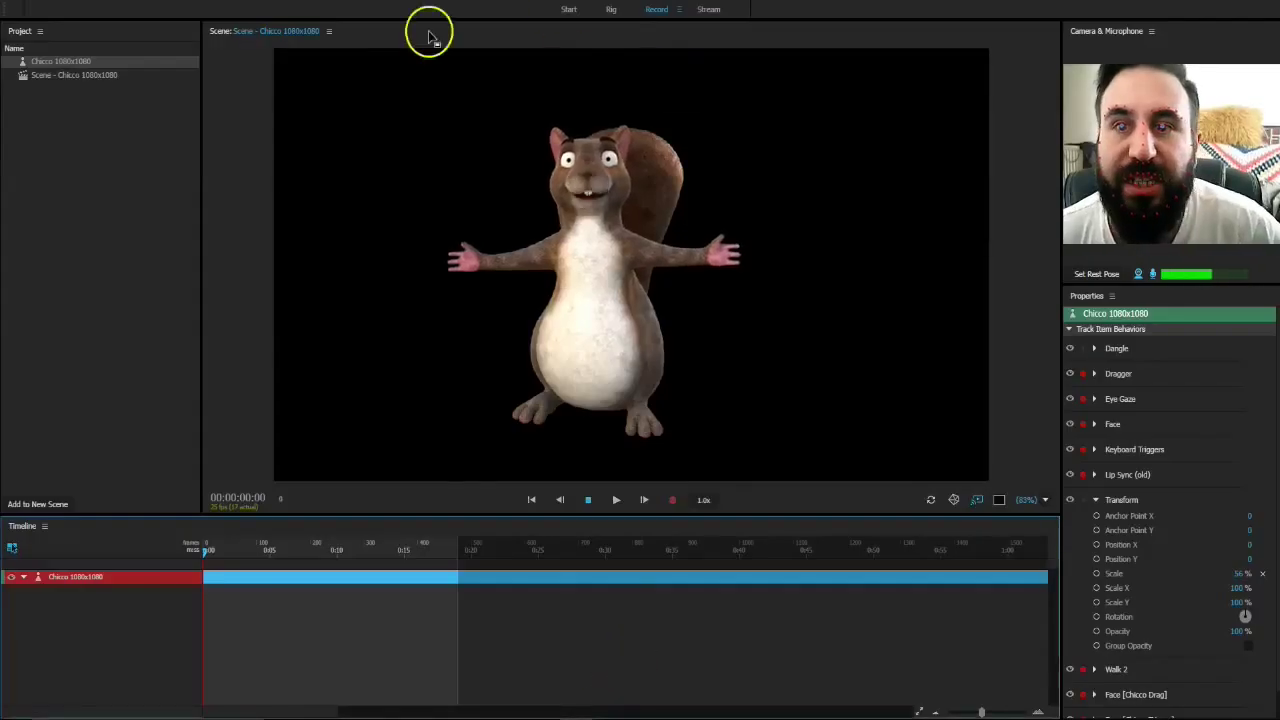
Step: Check the synced layers in Rig, then in Record turn Chicco from side profile back to front
left_click(611, 10)
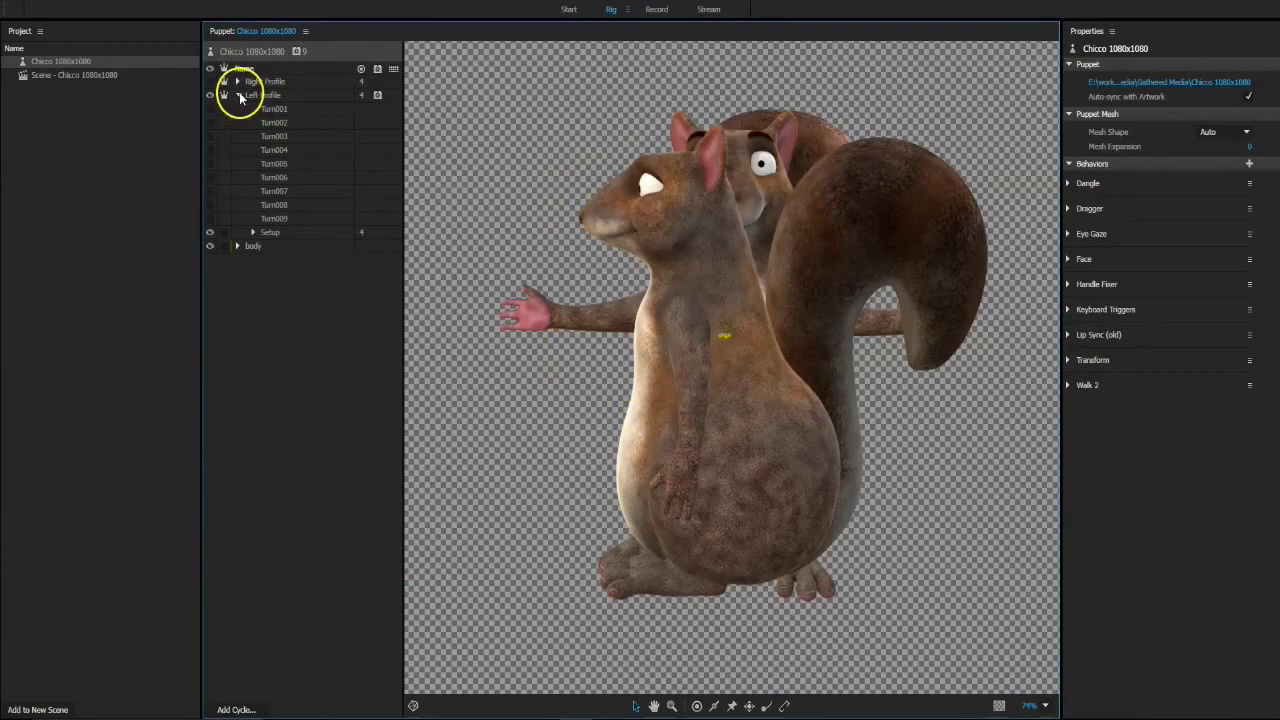
left_click(657, 10)
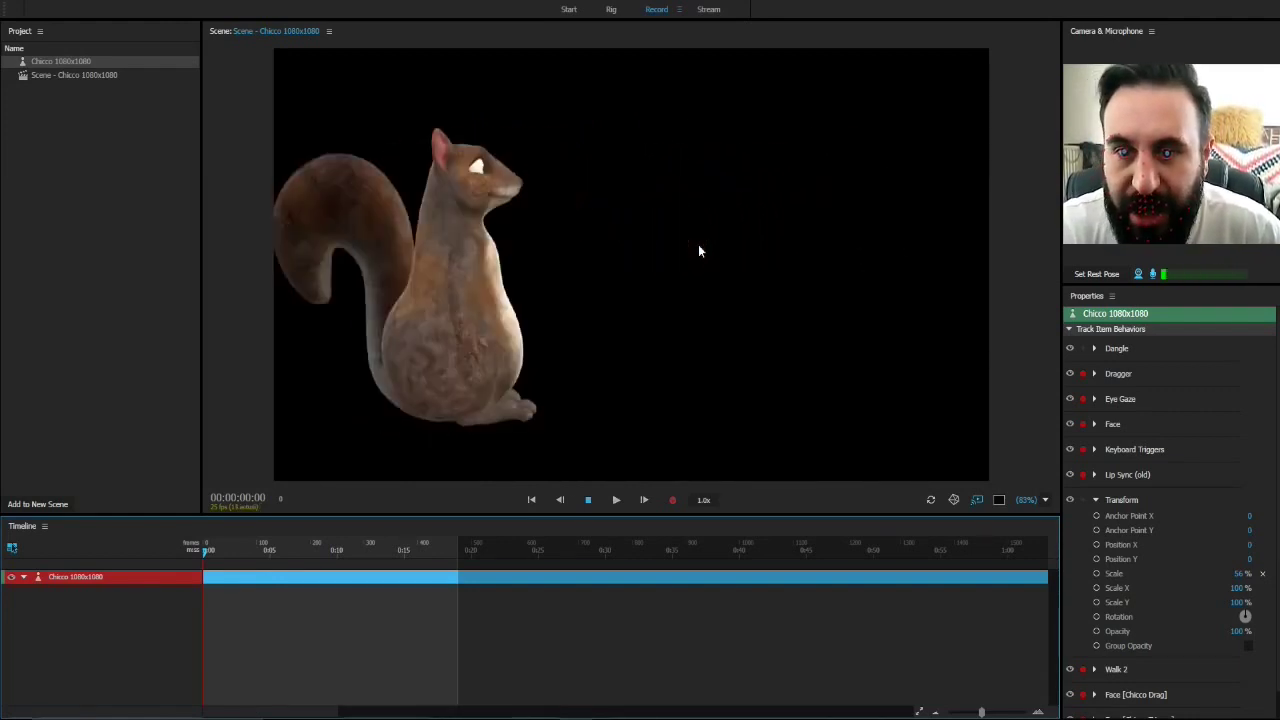
left_click_drag(698, 250, 535, 137)
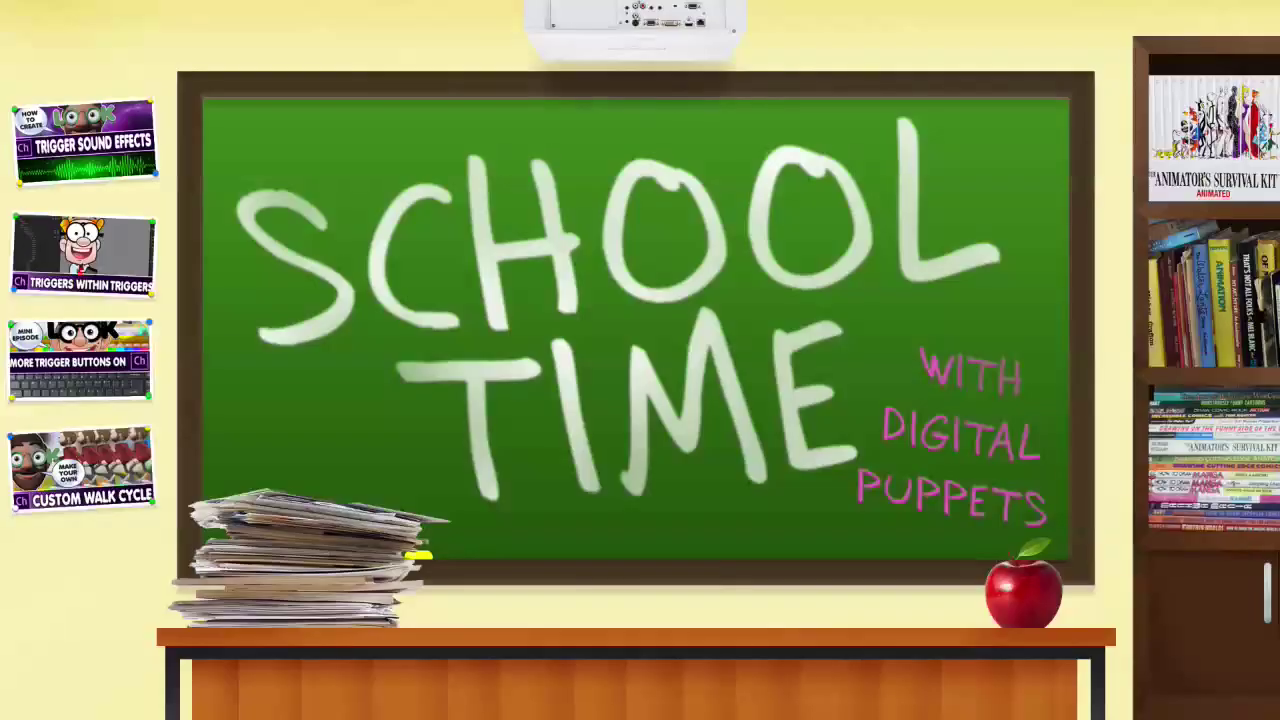